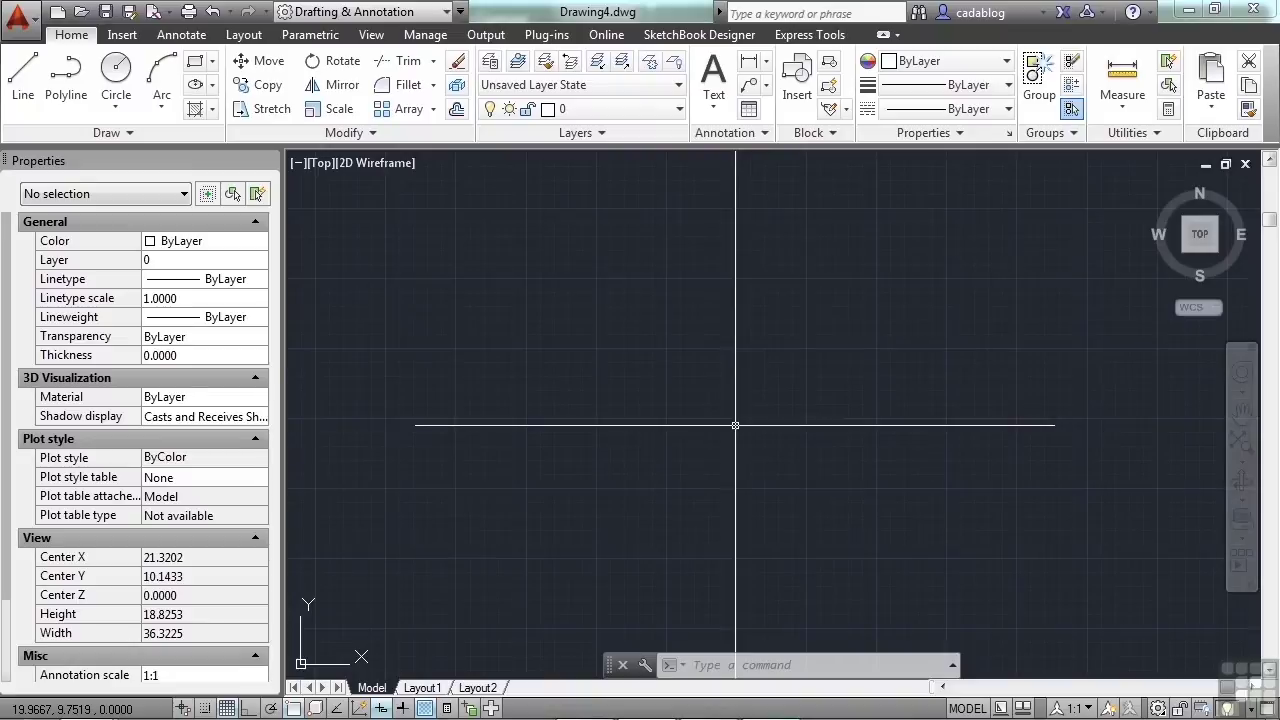
Open annotation.dwg with the OPEN command, showing its BLANK layout with the floor plan
{"action": "type", "text": "osnap"}
{"action": "key", "text": "Return"}
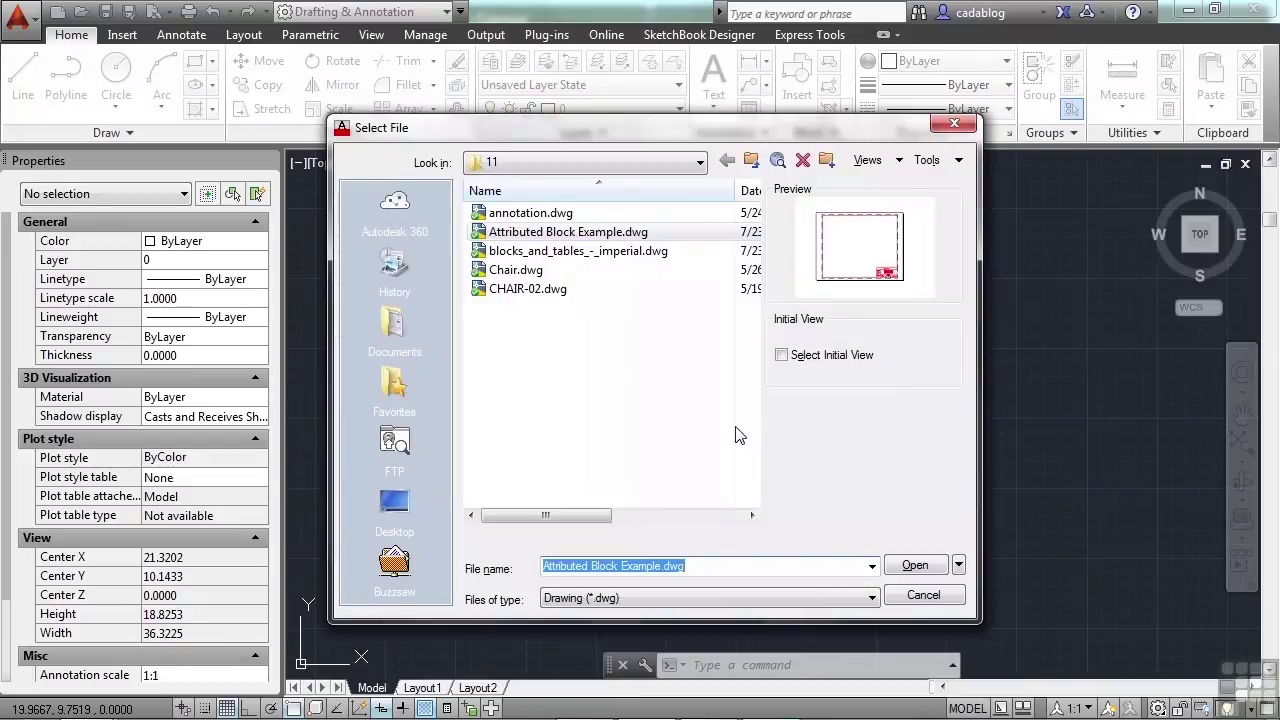
{"action": "left_click", "coordinate": [590, 213]}
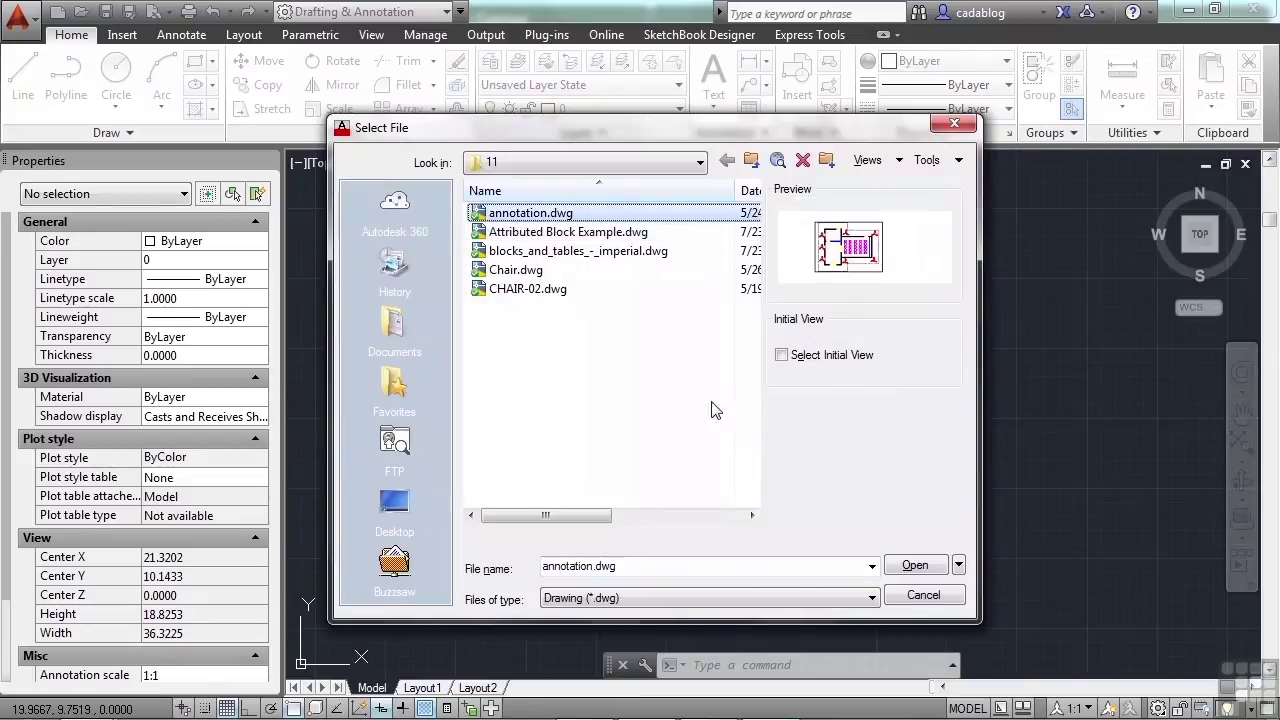
{"action": "left_click", "coordinate": [912, 566]}
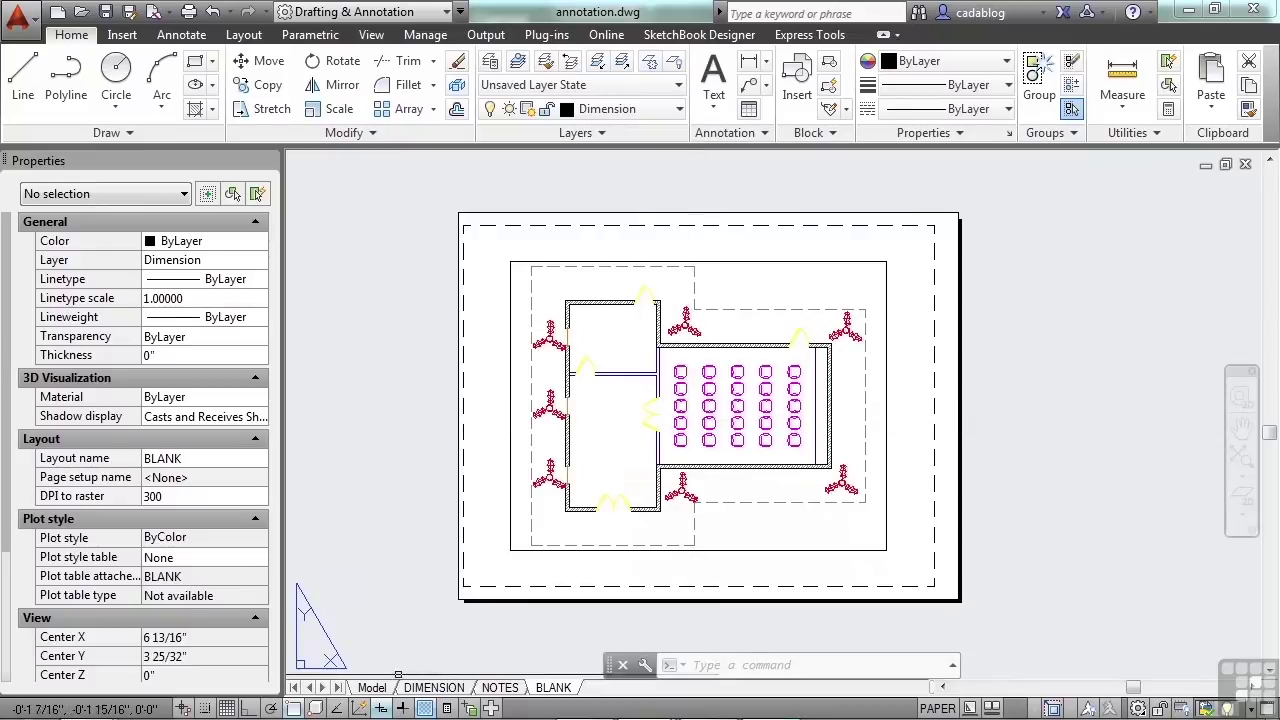
Switch the floor plan to model space and check a chair block's properties
{"action": "left_click", "coordinate": [372, 687]}
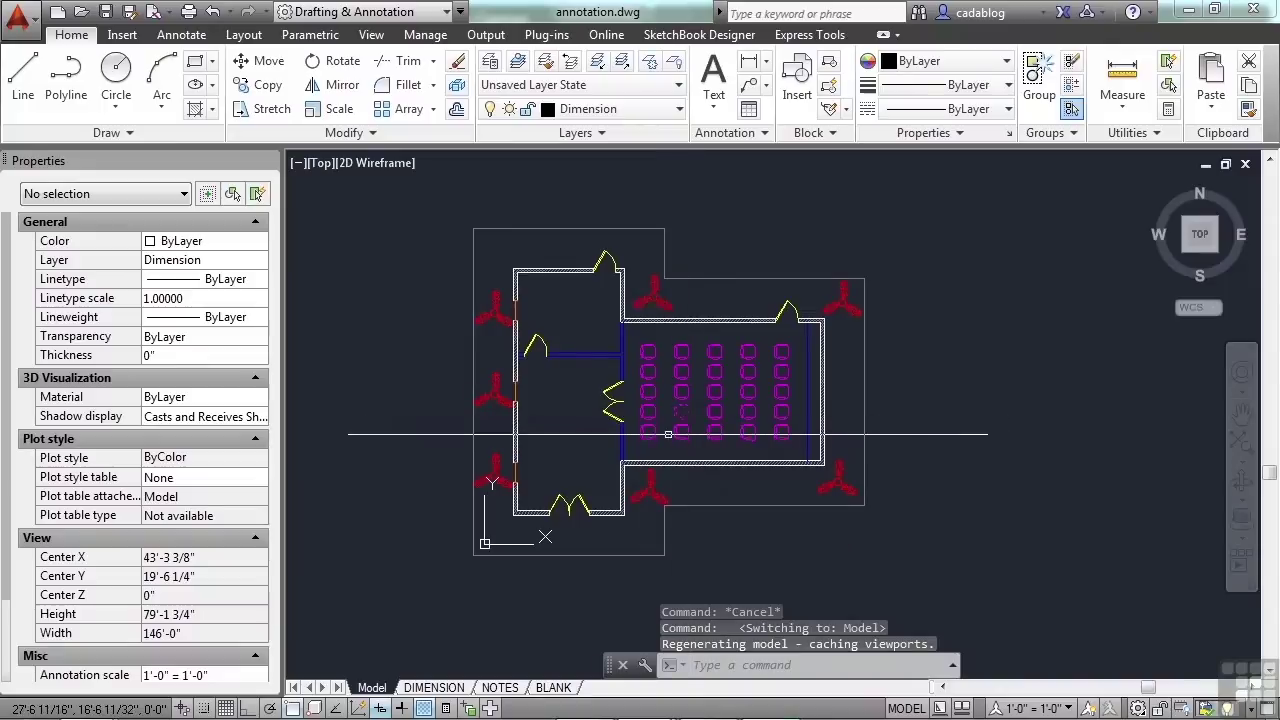
{"action": "scroll", "coordinate": [664, 433], "scroll_direction": "up", "scroll_amount": 4}
{"action": "left_click", "coordinate": [636, 432]}
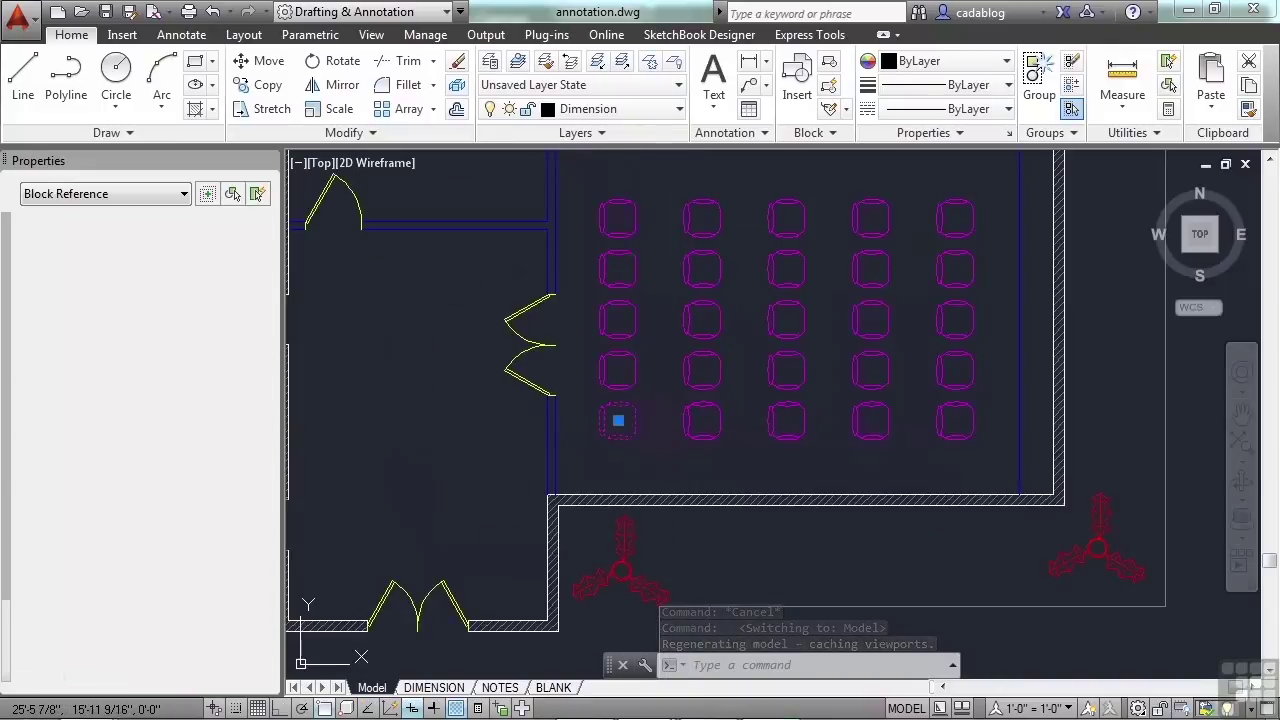
{"action": "key", "text": "Escape"}
{"action": "key", "text": "Escape"}
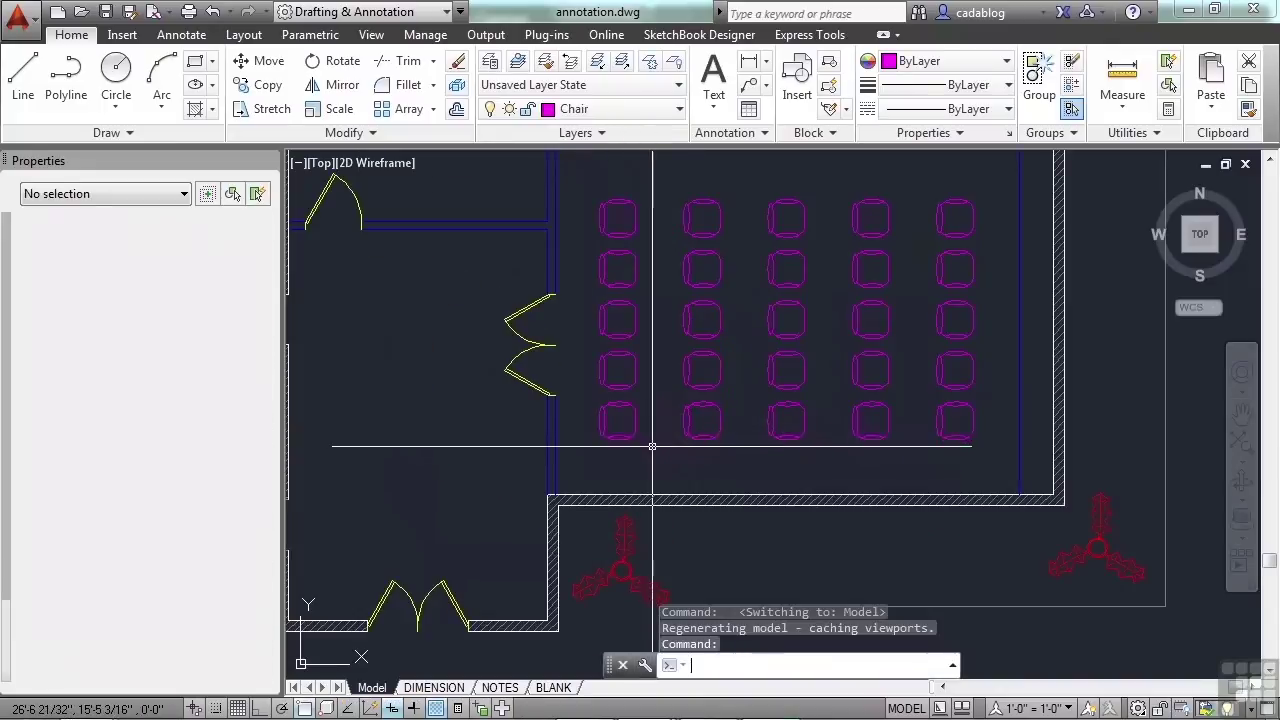
Inspect the bottom-wall door and left-wall window blocks, then pan to the bottom door
{"action": "middle_click_drag", "start_coordinate": [612, 493], "coordinate": [681, 497]}
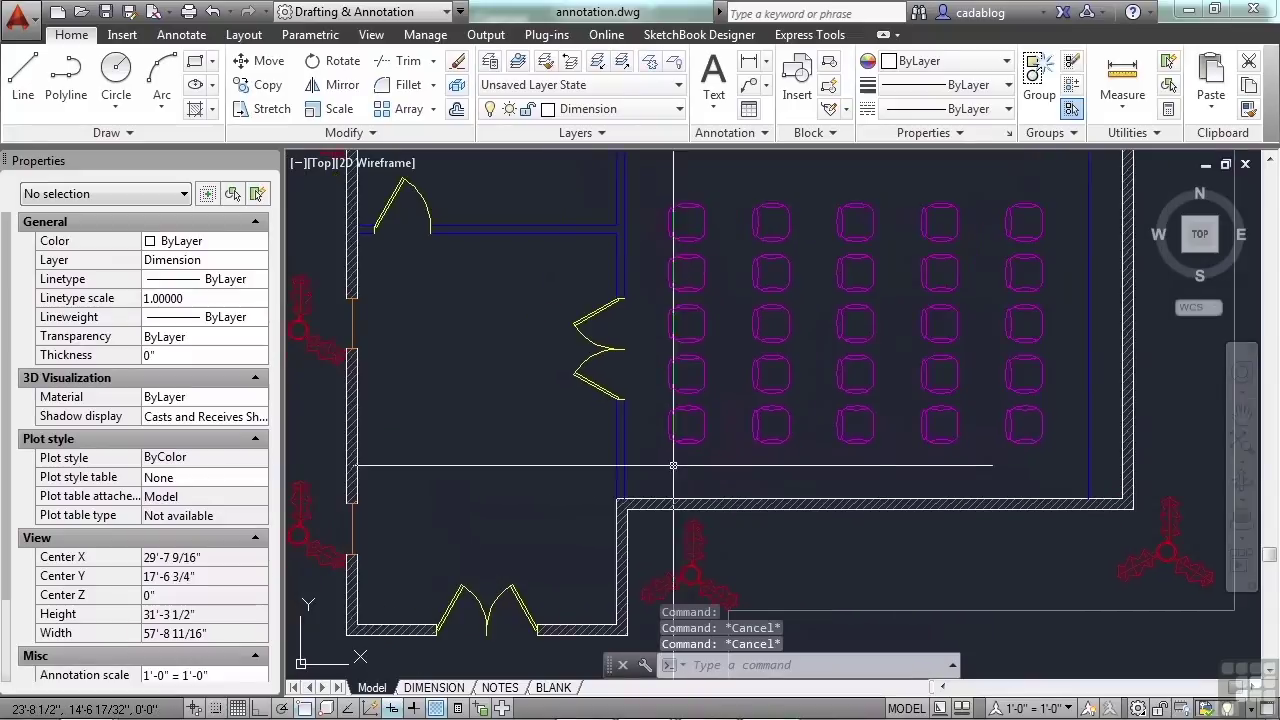
{"action": "left_click", "coordinate": [505, 600]}
{"action": "key", "text": "Escape"}
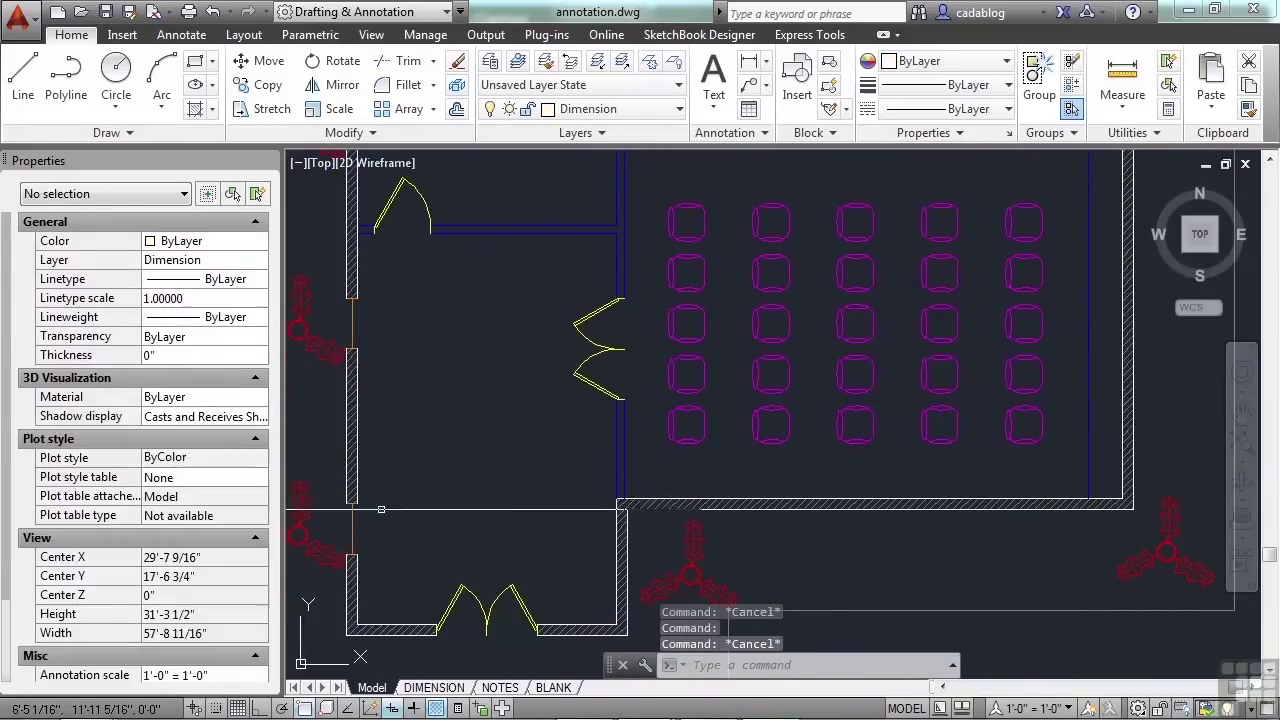
{"action": "left_click", "coordinate": [350, 522]}
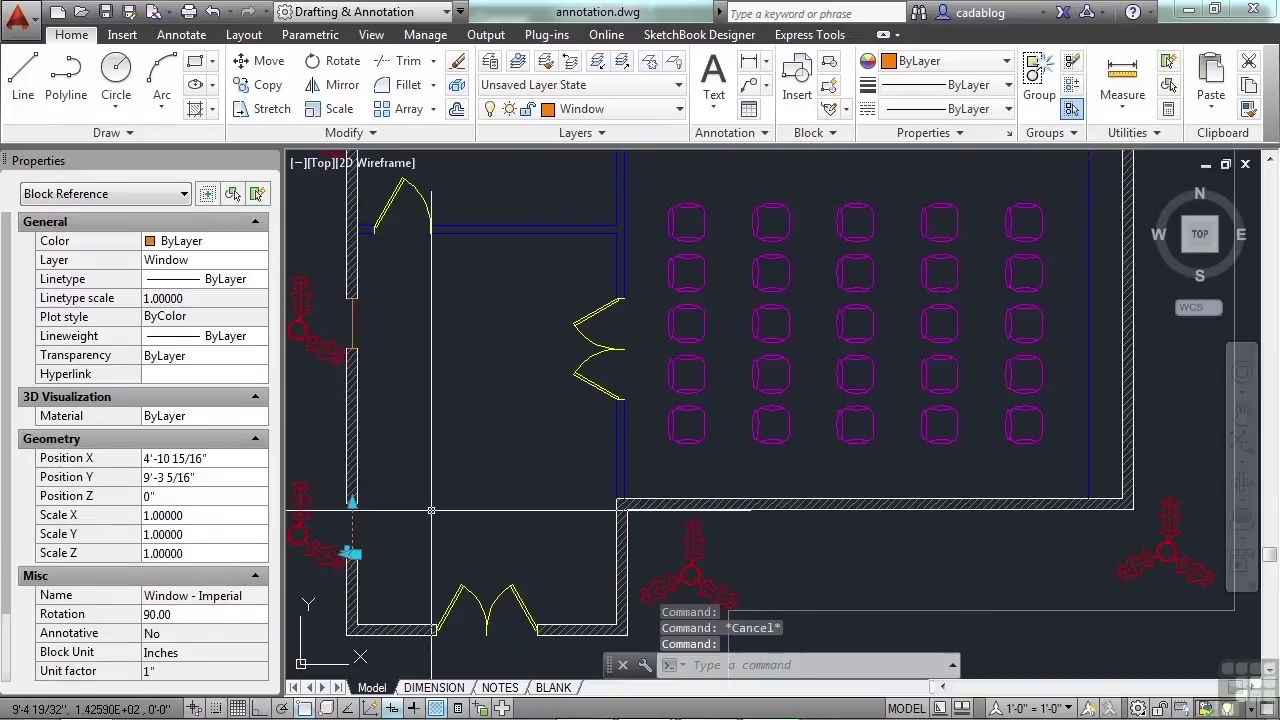
{"action": "key", "text": "Escape"}
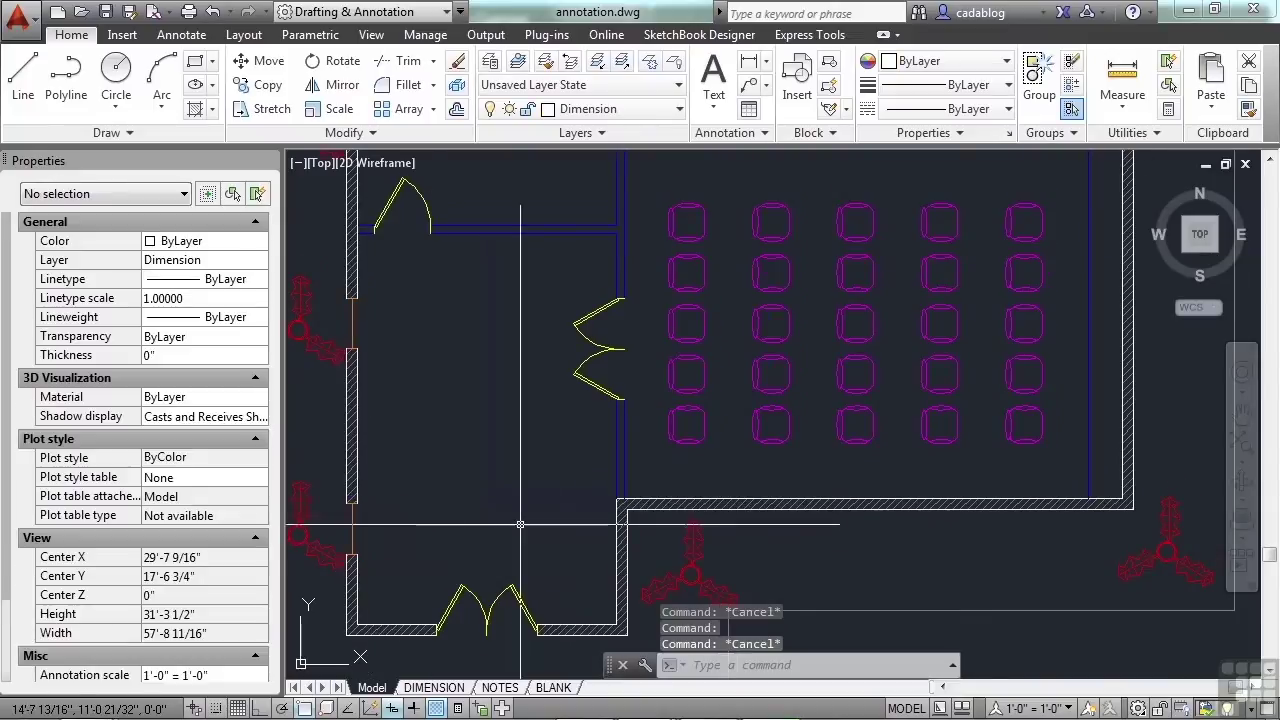
{"action": "middle_click_drag", "start_coordinate": [520, 521], "coordinate": [556, 464]}
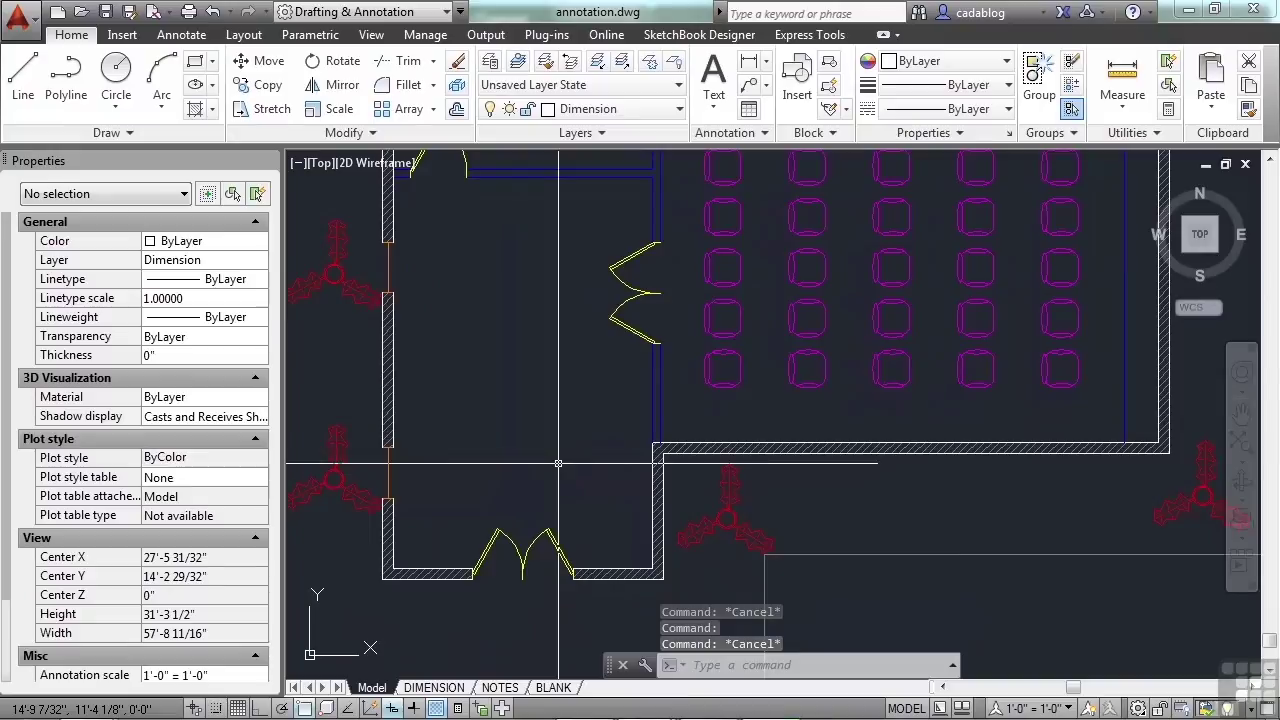
{"action": "scroll", "coordinate": [529, 553], "scroll_direction": "up", "scroll_amount": 4}
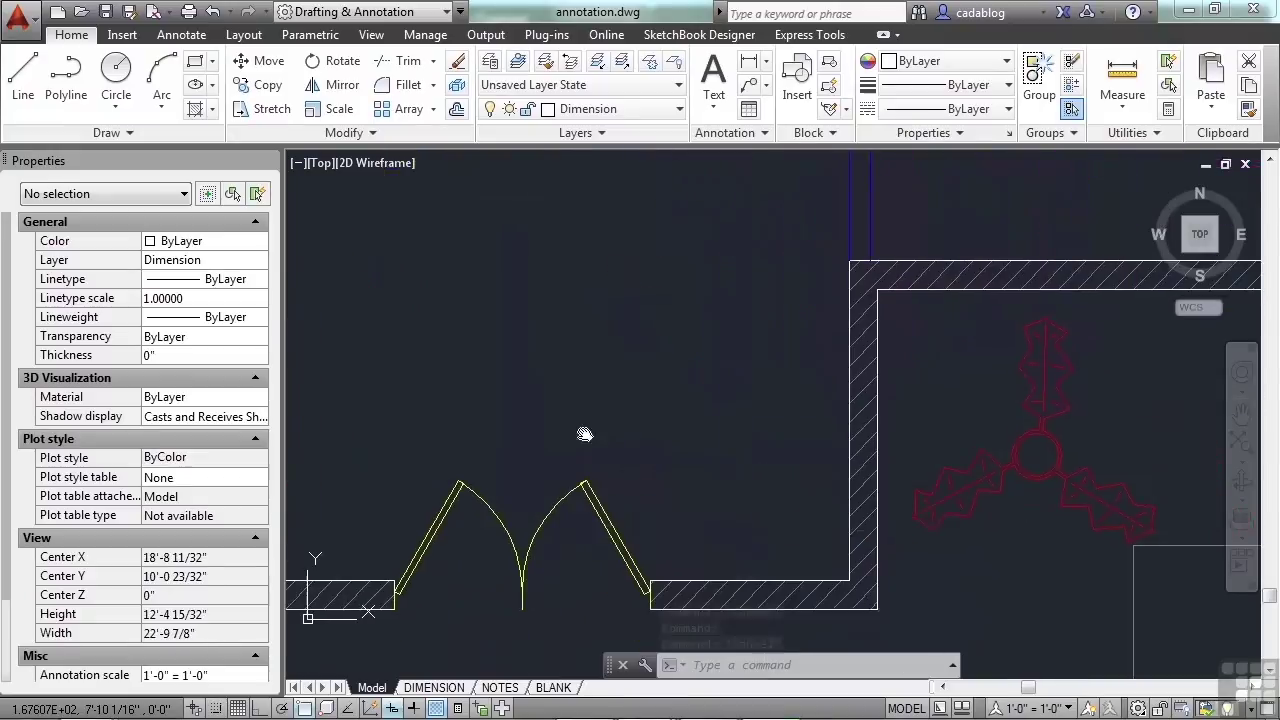
Select the bottom-wall door block and try stretching its size grip, then cancel
{"action": "left_click", "coordinate": [594, 393]}
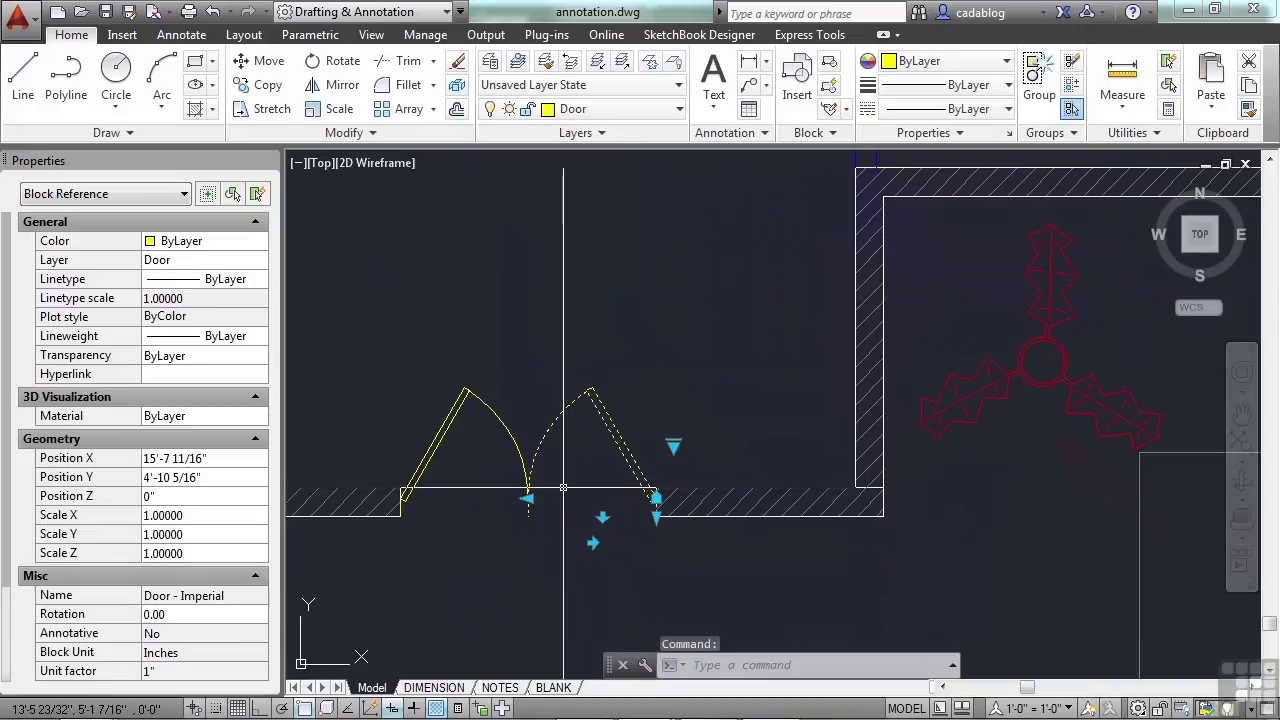
{"action": "scroll", "coordinate": [540, 488], "scroll_direction": "up", "scroll_amount": 2}
{"action": "left_click", "coordinate": [521, 495]}
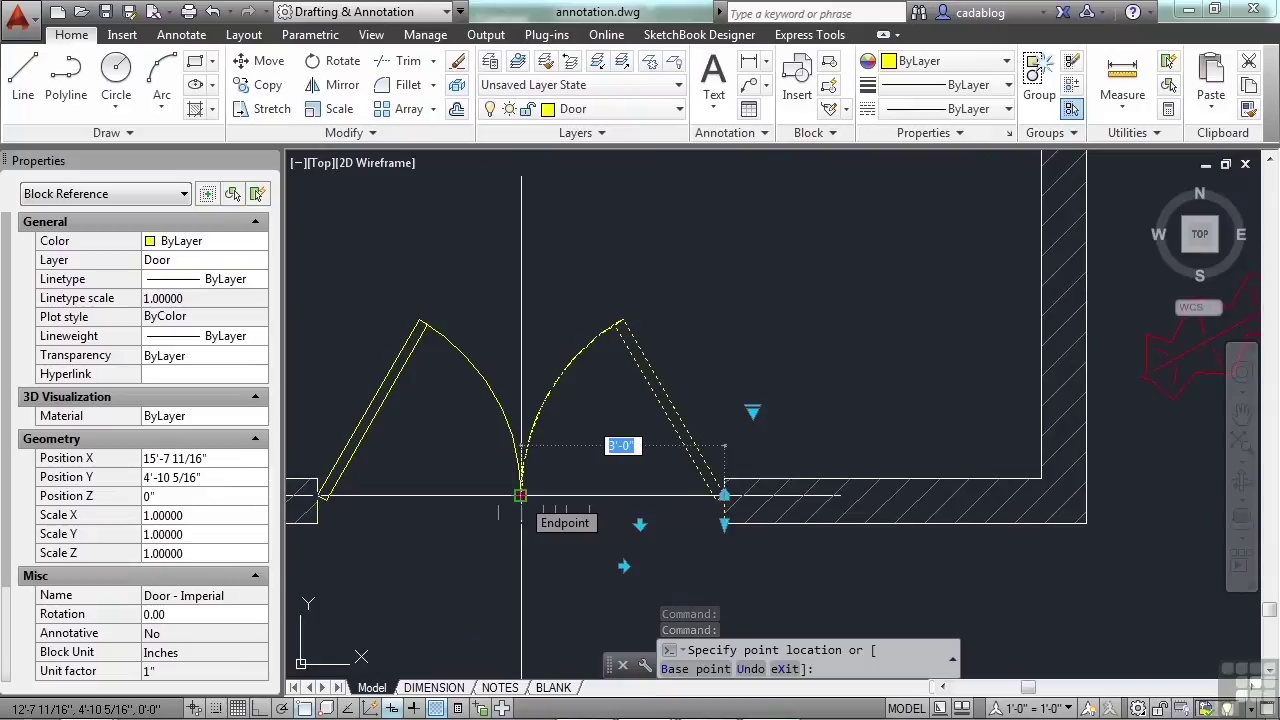
{"action": "scroll", "coordinate": [521, 495], "scroll_direction": "up", "scroll_amount": 2}
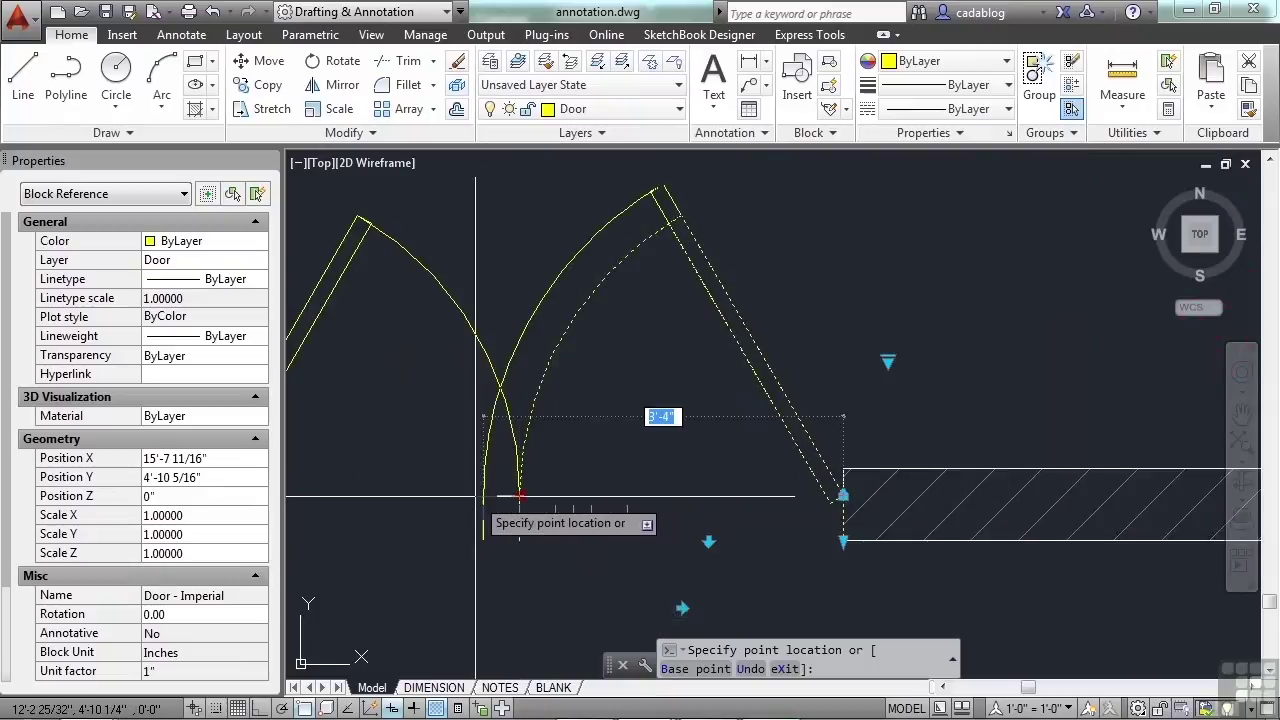
{"action": "key", "text": "Escape"}
Select both door leaves and move their shared hinge grip to a new size point
{"action": "left_click", "coordinate": [516, 470]}
{"action": "left_click", "coordinate": [519, 495]}
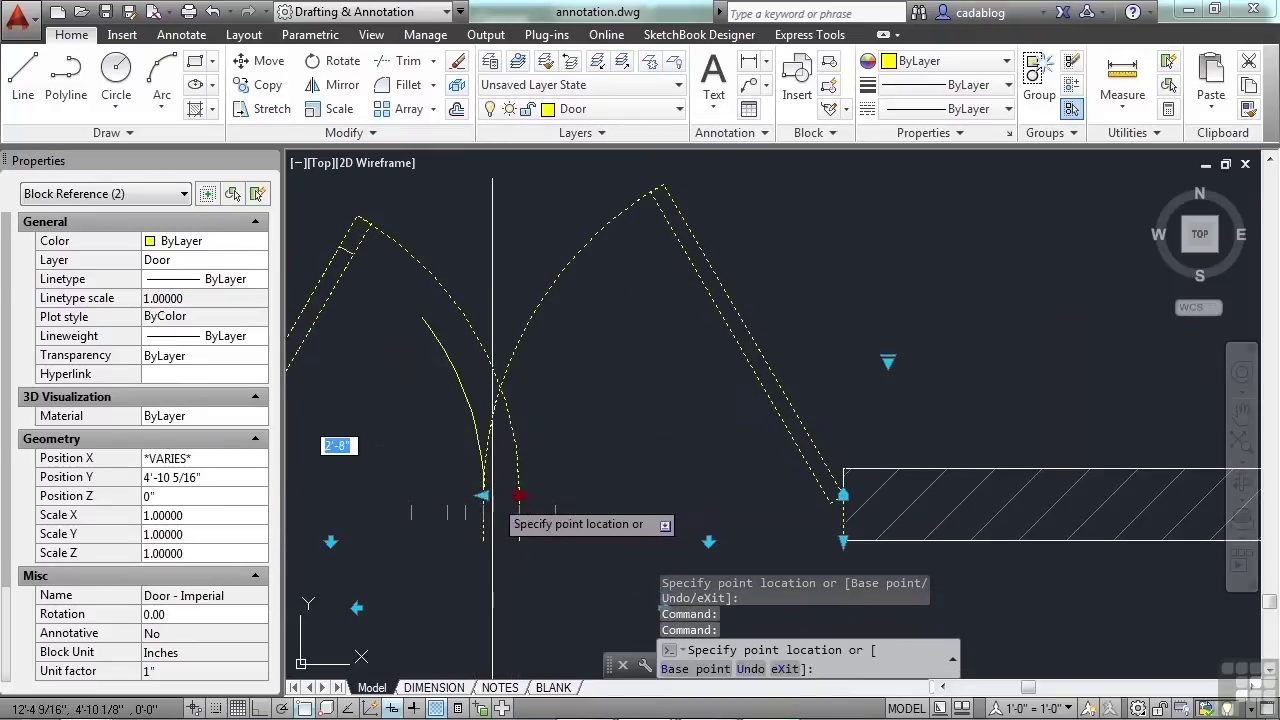
{"action": "left_click", "coordinate": [484, 469]}
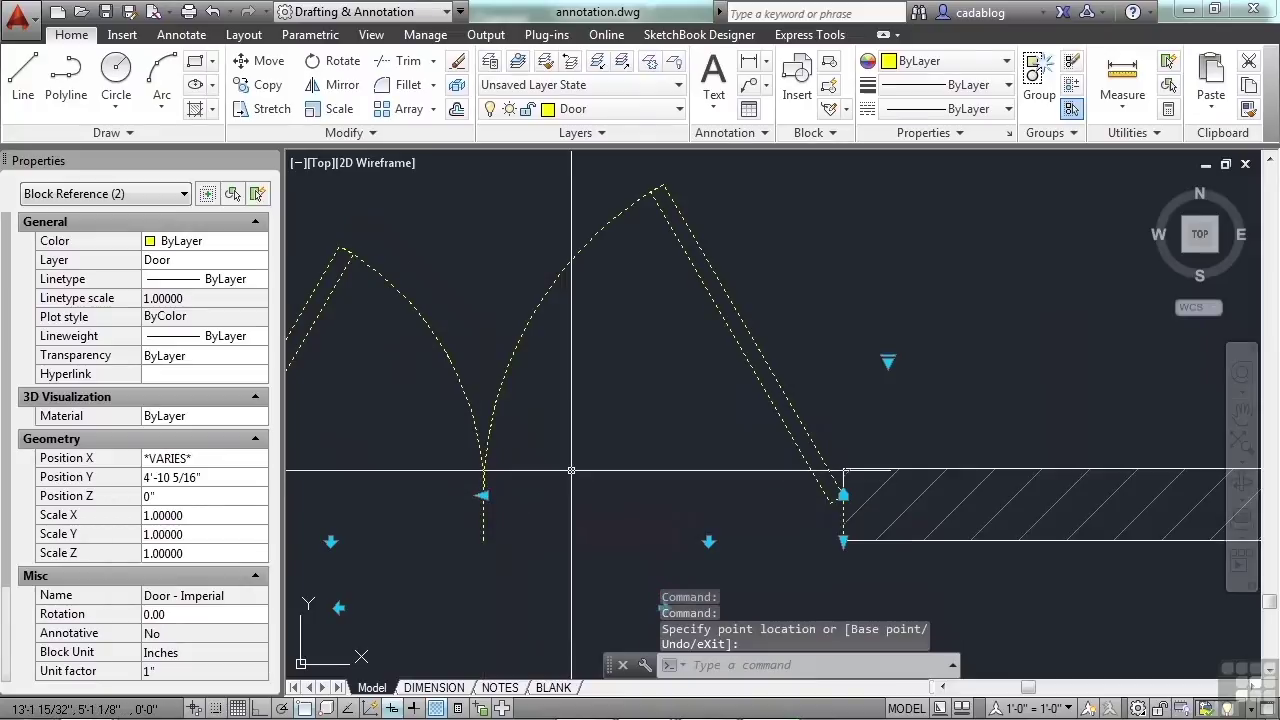
{"action": "key", "text": "Escape"}
{"action": "scroll", "coordinate": [571, 470], "scroll_direction": "down", "scroll_amount": 4}
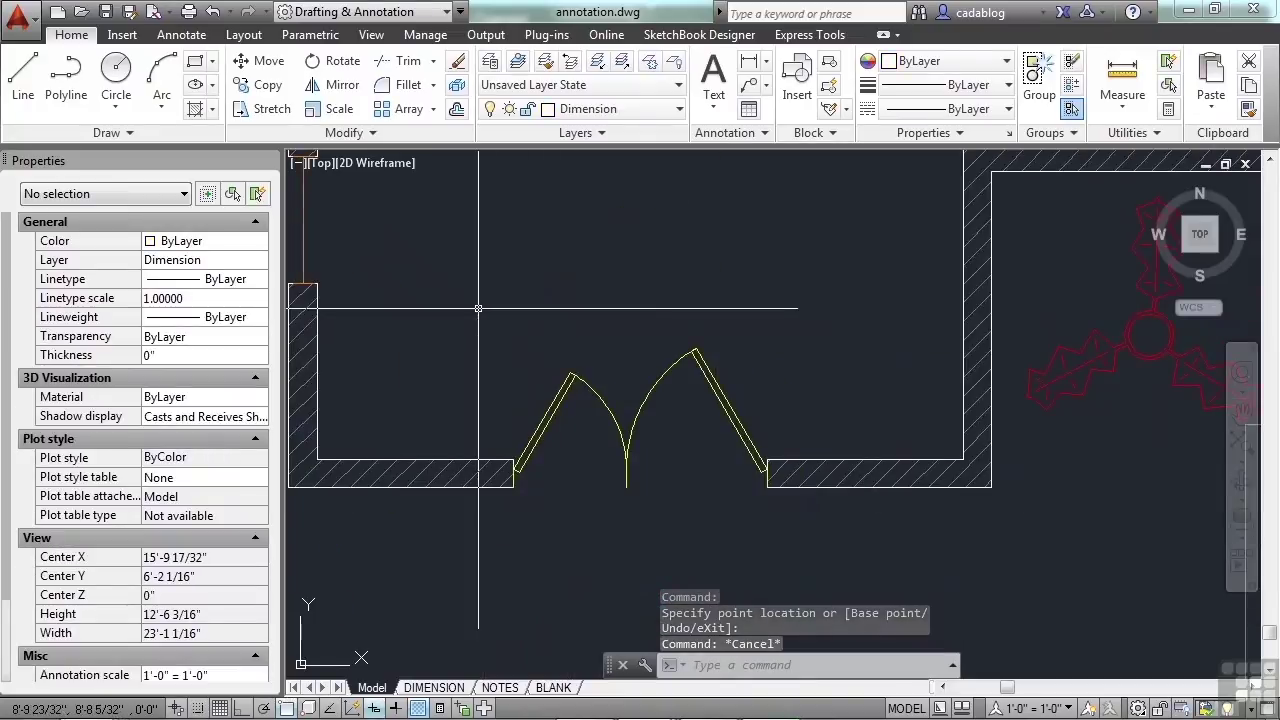
Reposition the bottom door block's base point onto the wall line at the opening's right side
{"action": "left_click", "coordinate": [659, 382]}
{"action": "scroll", "coordinate": [637, 495], "scroll_direction": "up", "scroll_amount": 6}
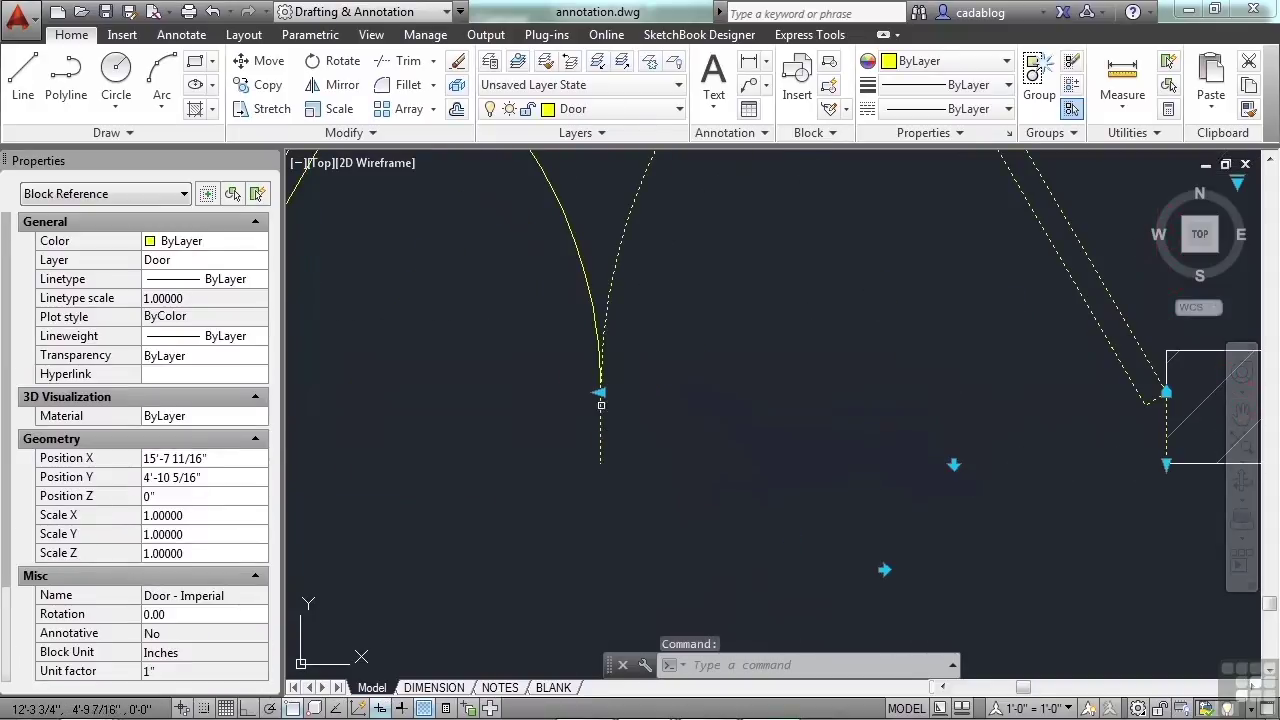
{"action": "left_click", "coordinate": [600, 392]}
{"action": "scroll", "coordinate": [600, 392], "scroll_direction": "down", "scroll_amount": 2}
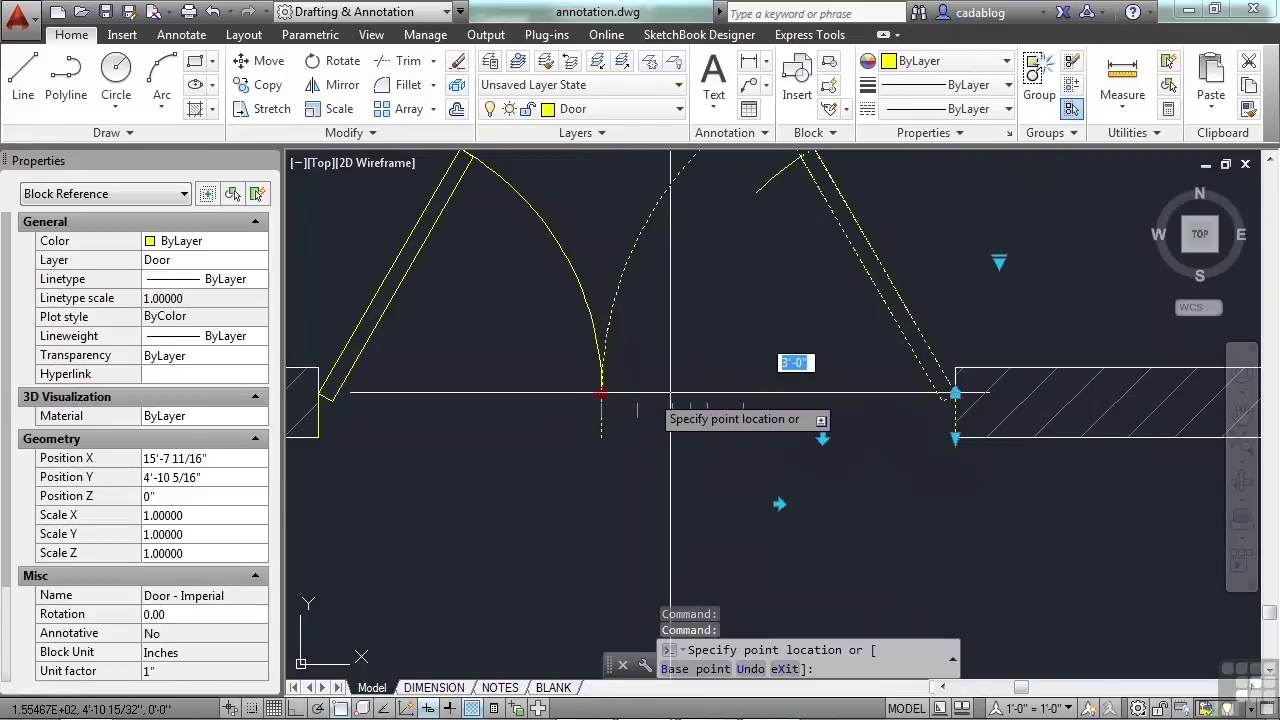
{"action": "left_click", "coordinate": [742, 397]}
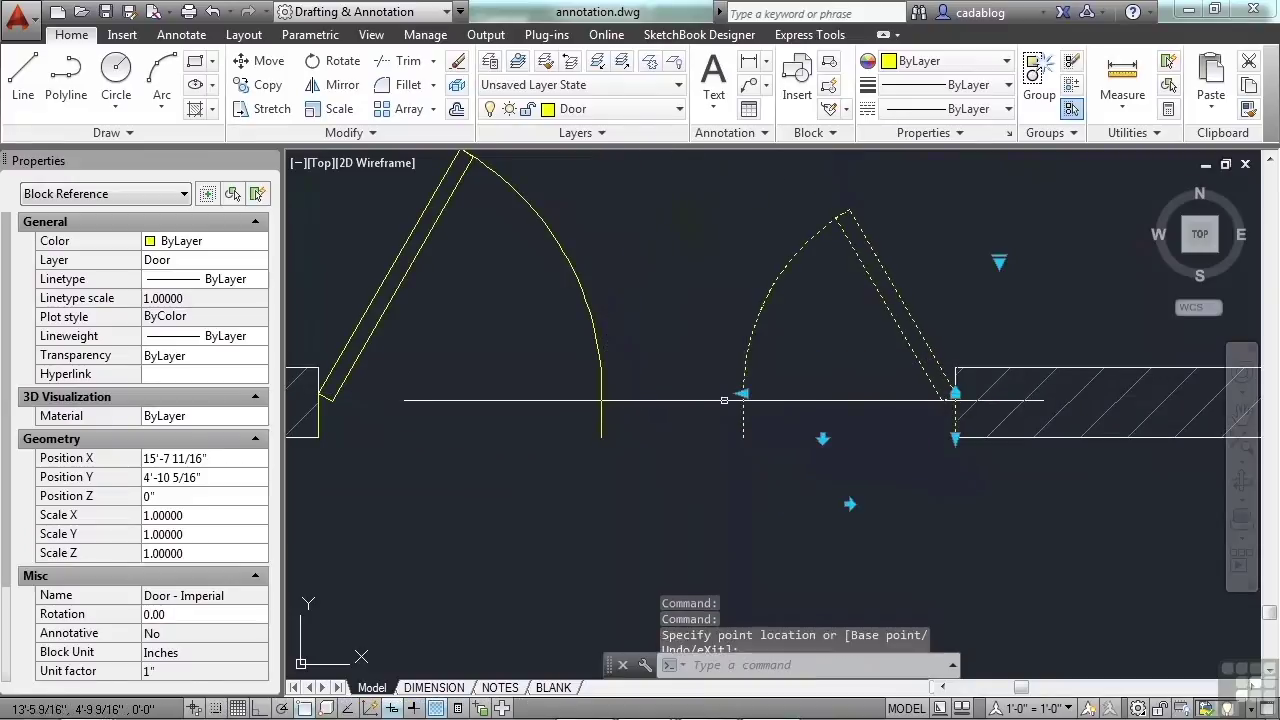
Adjust the left and right door widths so both leaves meet at the opening's centre
{"action": "left_click", "coordinate": [603, 390]}
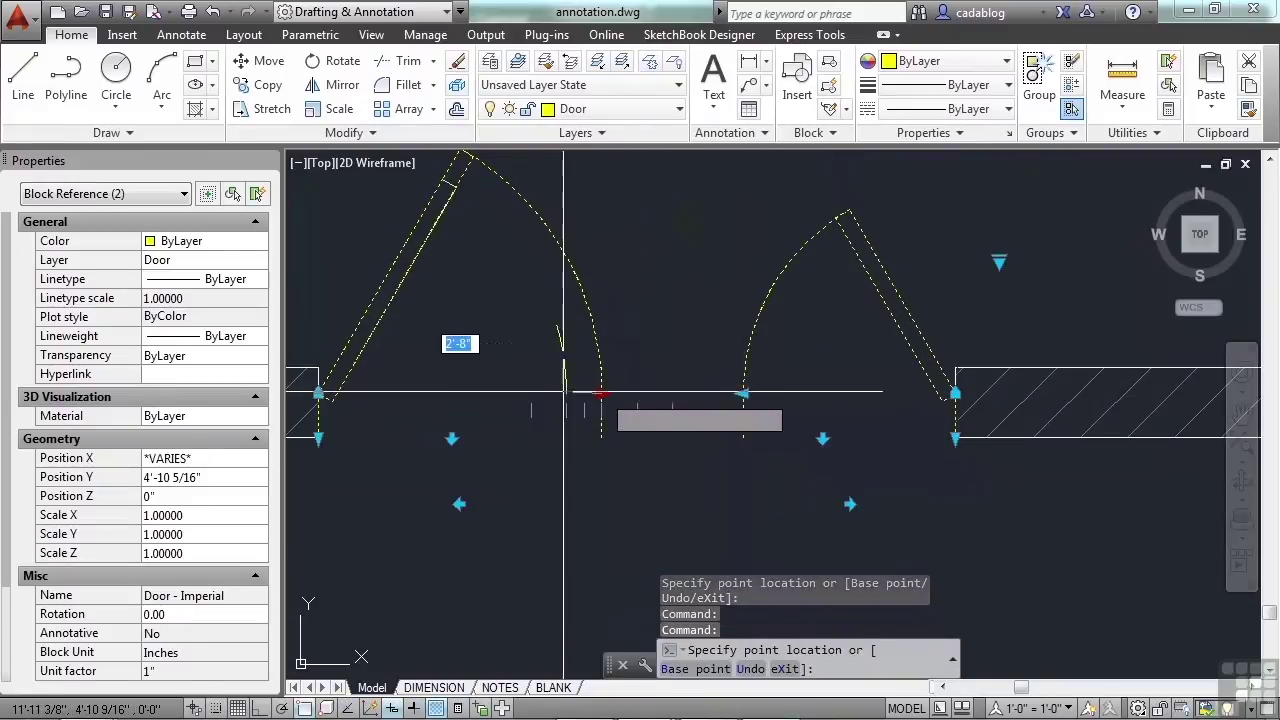
{"action": "left_click", "coordinate": [531, 394]}
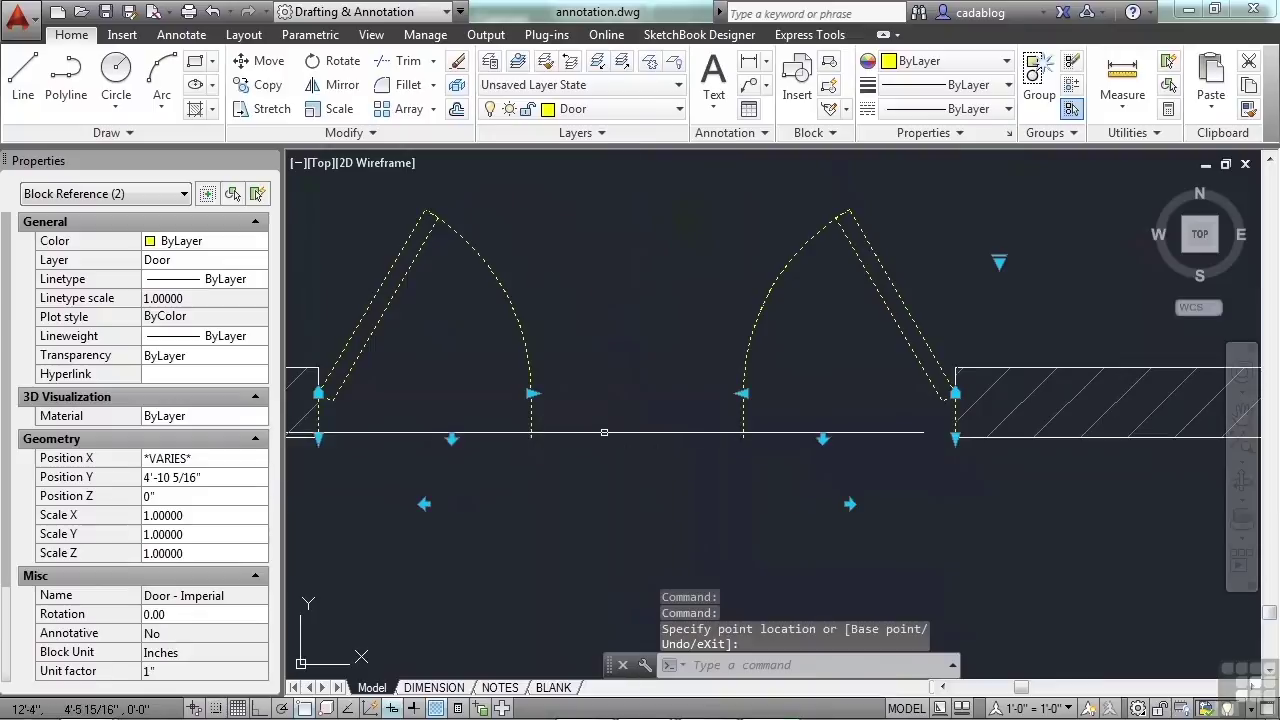
{"action": "left_click", "coordinate": [742, 394]}
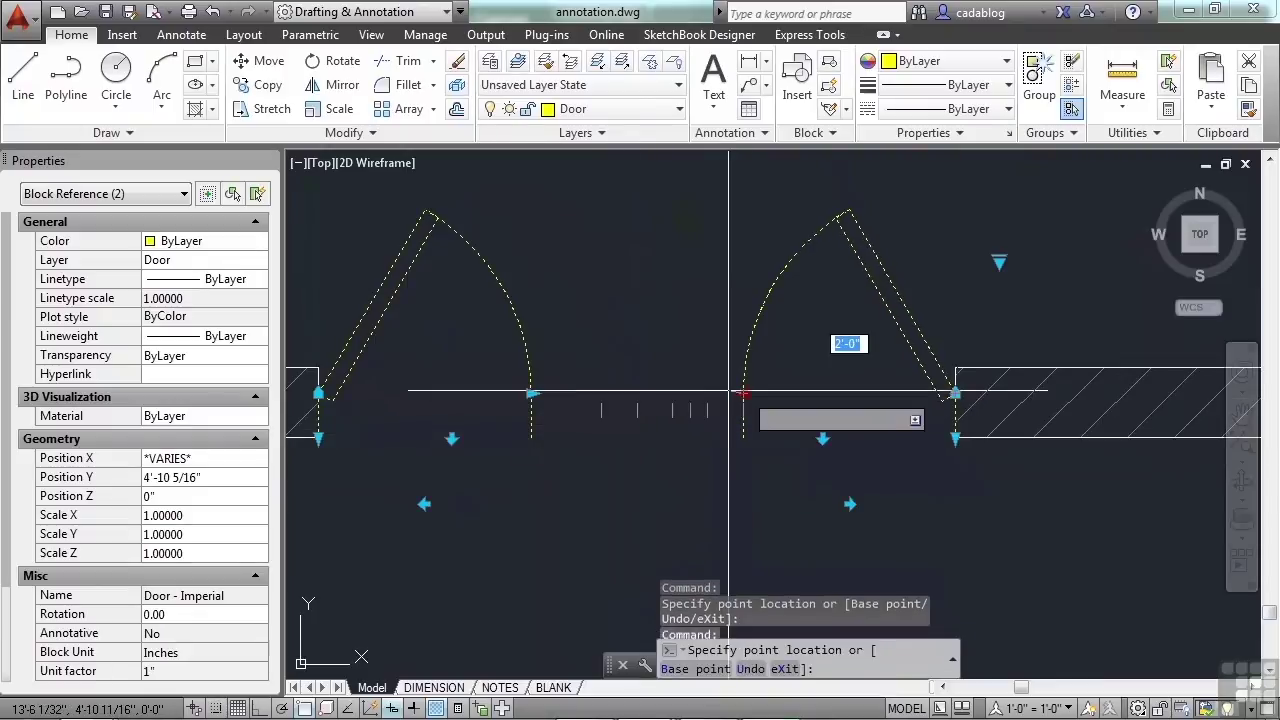
{"action": "left_click", "coordinate": [641, 394]}
{"action": "left_click", "coordinate": [531, 394]}
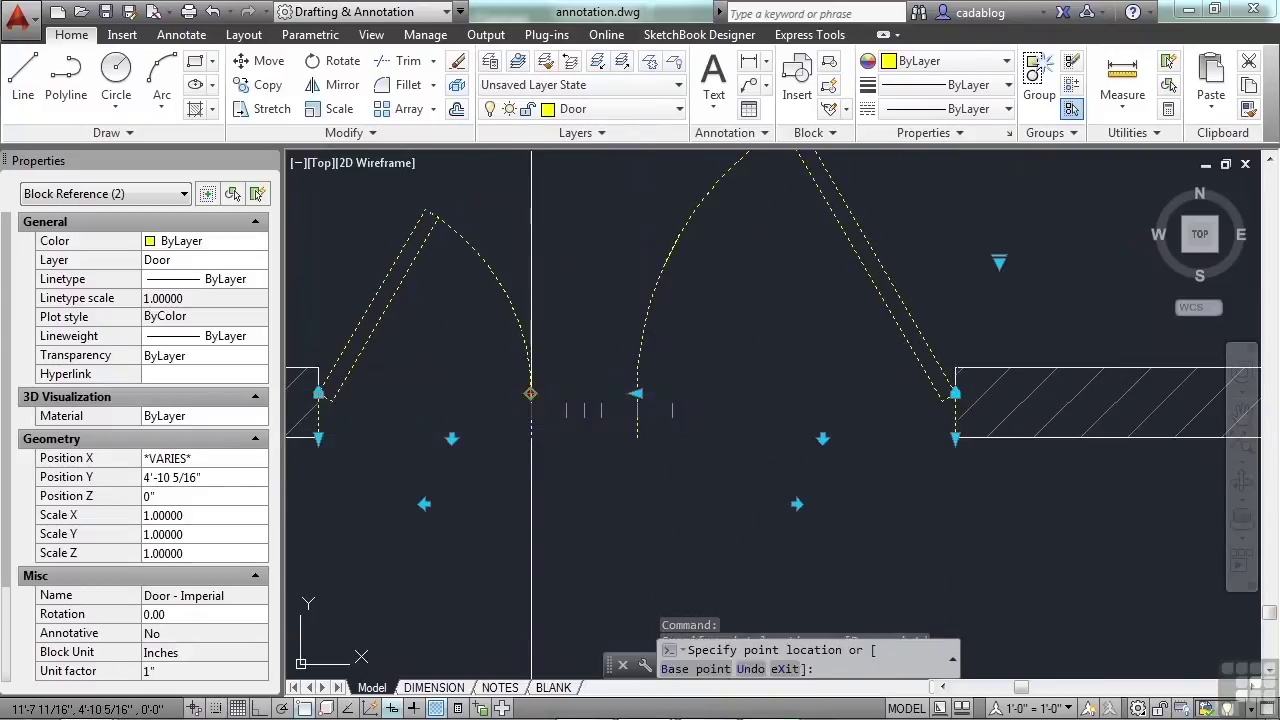
{"action": "left_click", "coordinate": [637, 392]}
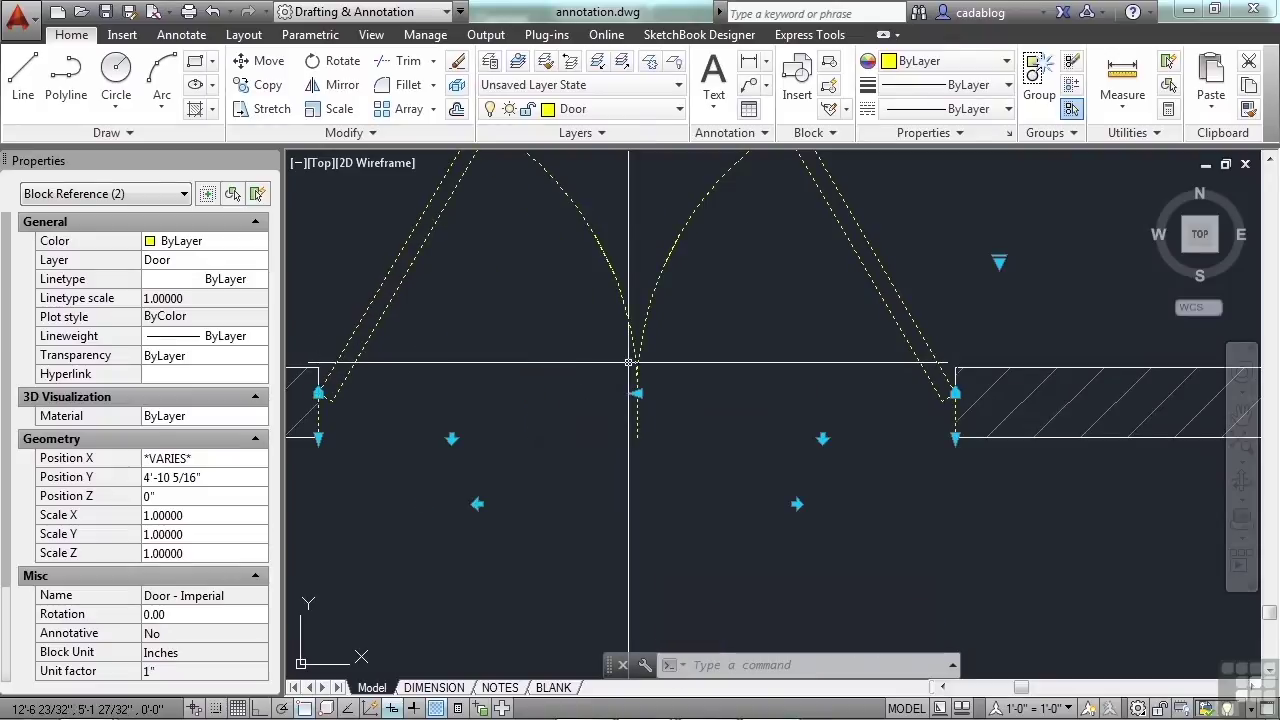
{"action": "key", "text": "Escape"}
{"action": "scroll", "coordinate": [630, 433], "scroll_direction": "down", "scroll_amount": 2}
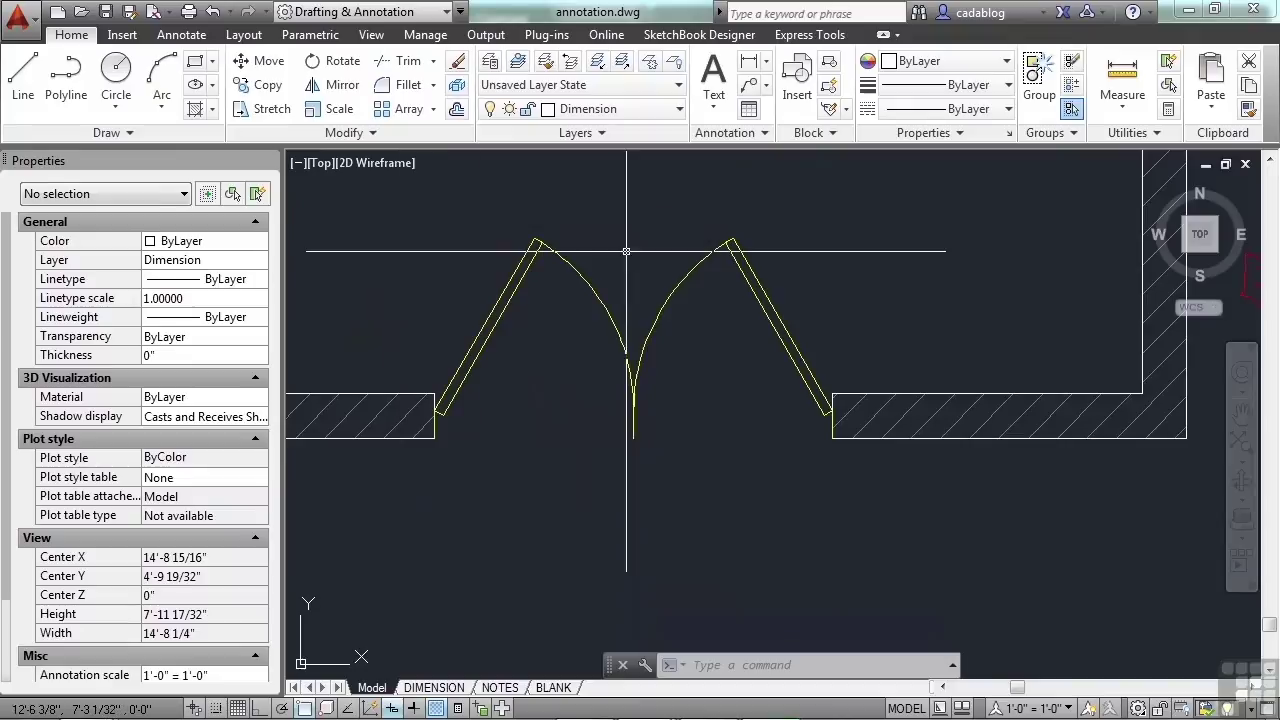
Cycle the right door through Closed and Open 60°, finally setting it to Open 90°
{"action": "left_click", "coordinate": [675, 278]}
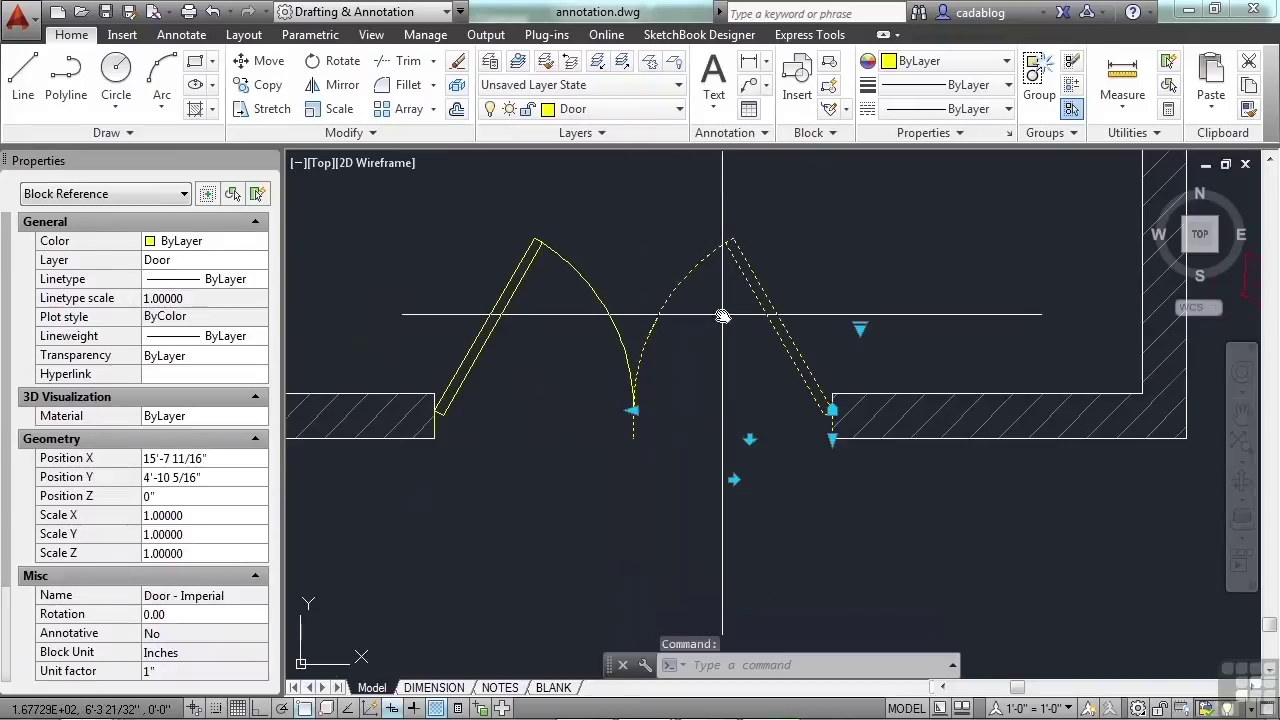
{"action": "middle_click_drag", "start_coordinate": [722, 316], "coordinate": [638, 350]}
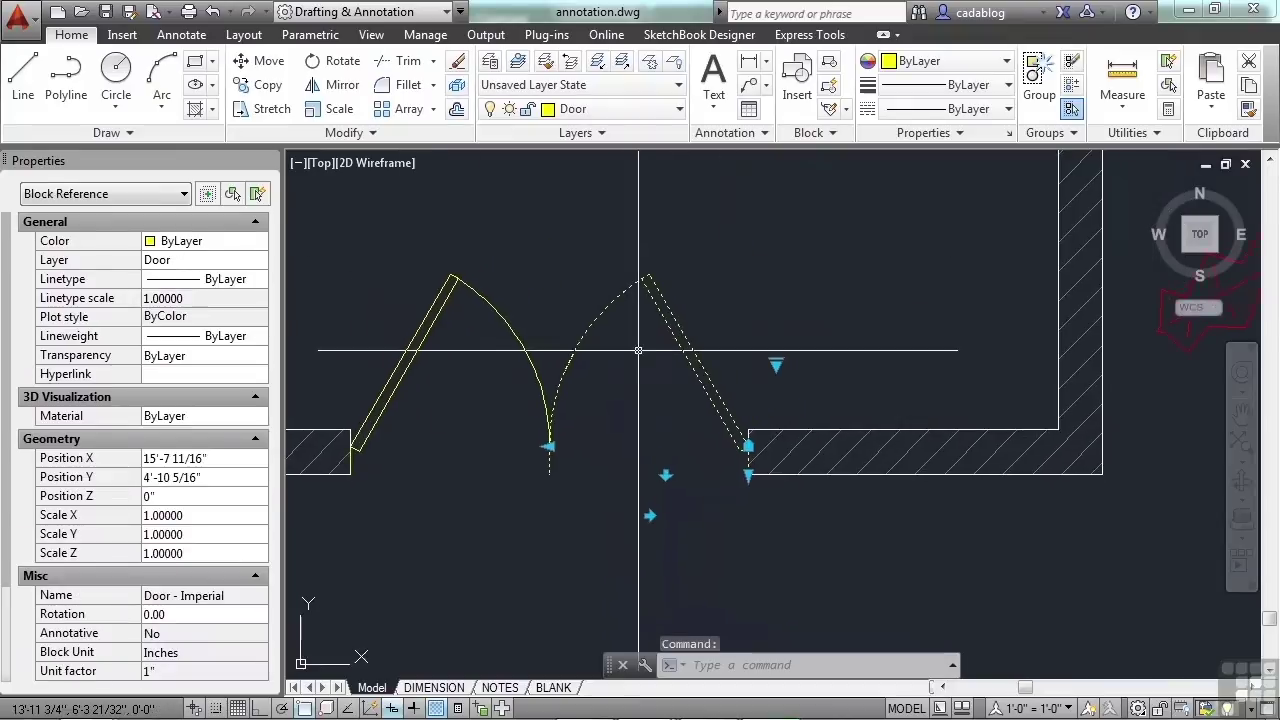
{"action": "left_click", "coordinate": [776, 362]}
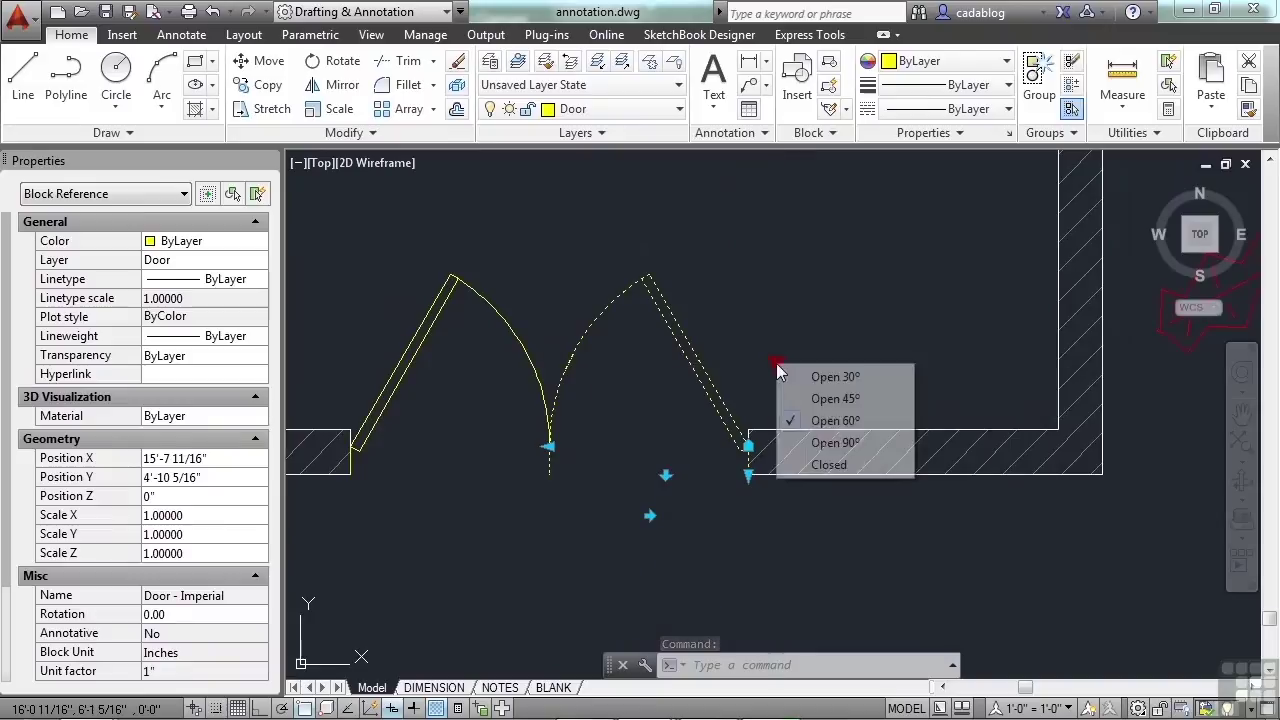
{"action": "left_click", "coordinate": [829, 465]}
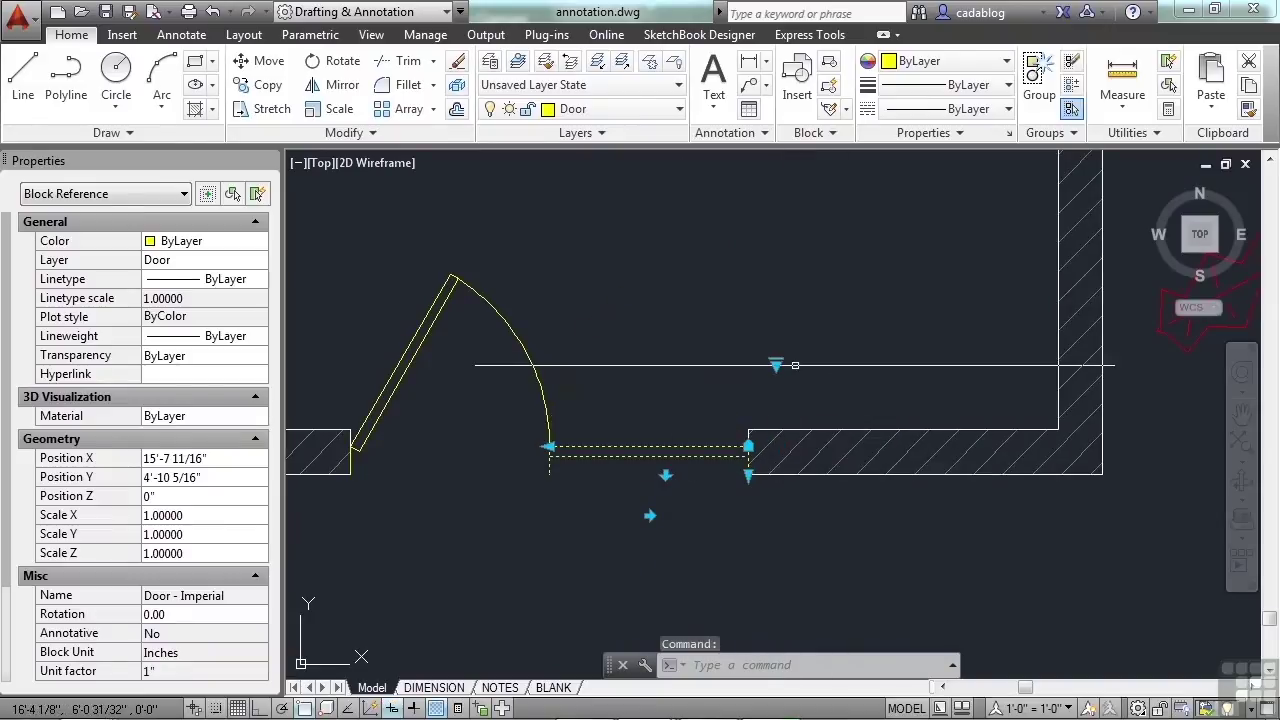
{"action": "left_click", "coordinate": [778, 364]}
{"action": "left_click", "coordinate": [820, 421]}
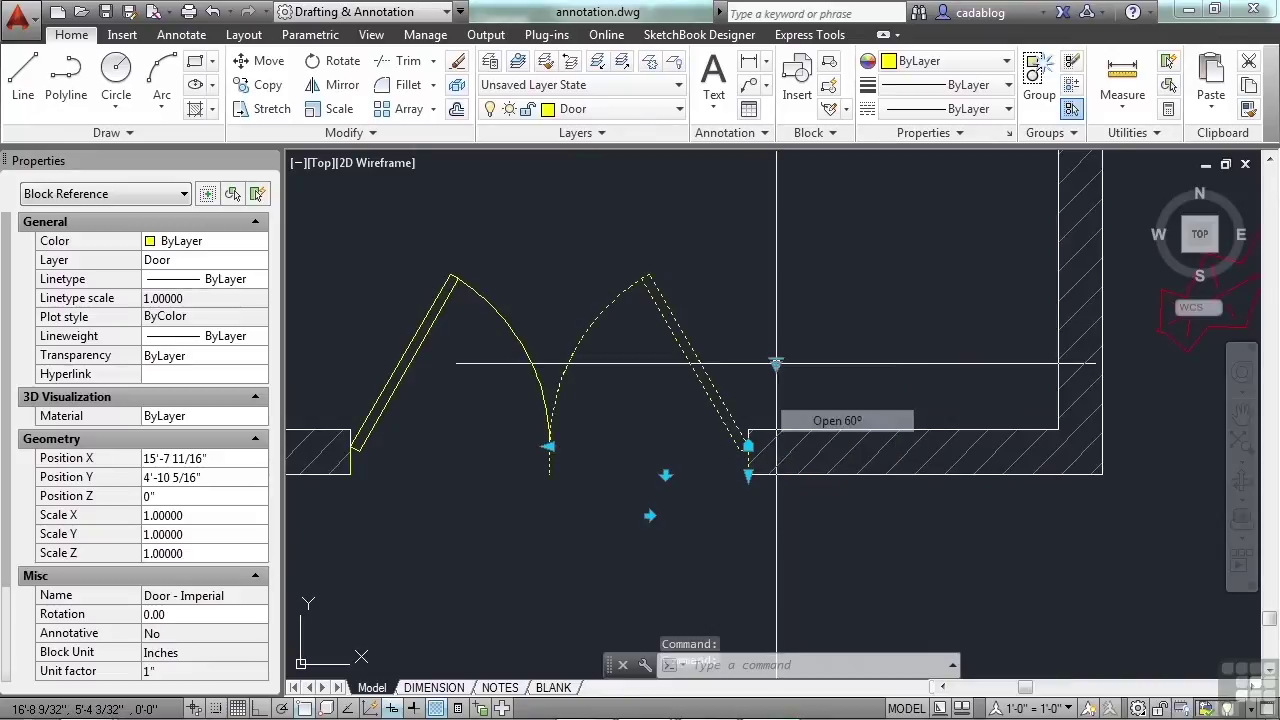
{"action": "left_click", "coordinate": [776, 360]}
{"action": "left_click", "coordinate": [777, 362]}
{"action": "left_click", "coordinate": [818, 386]}
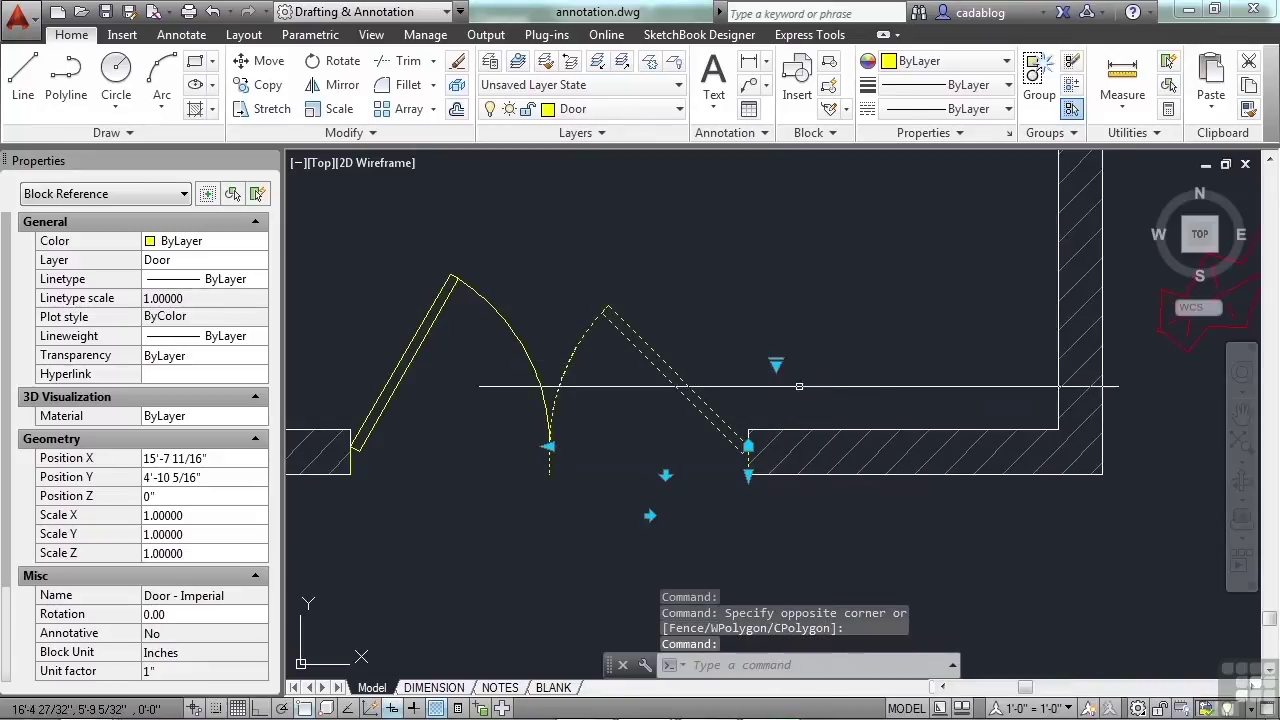
{"action": "left_click", "coordinate": [778, 365]}
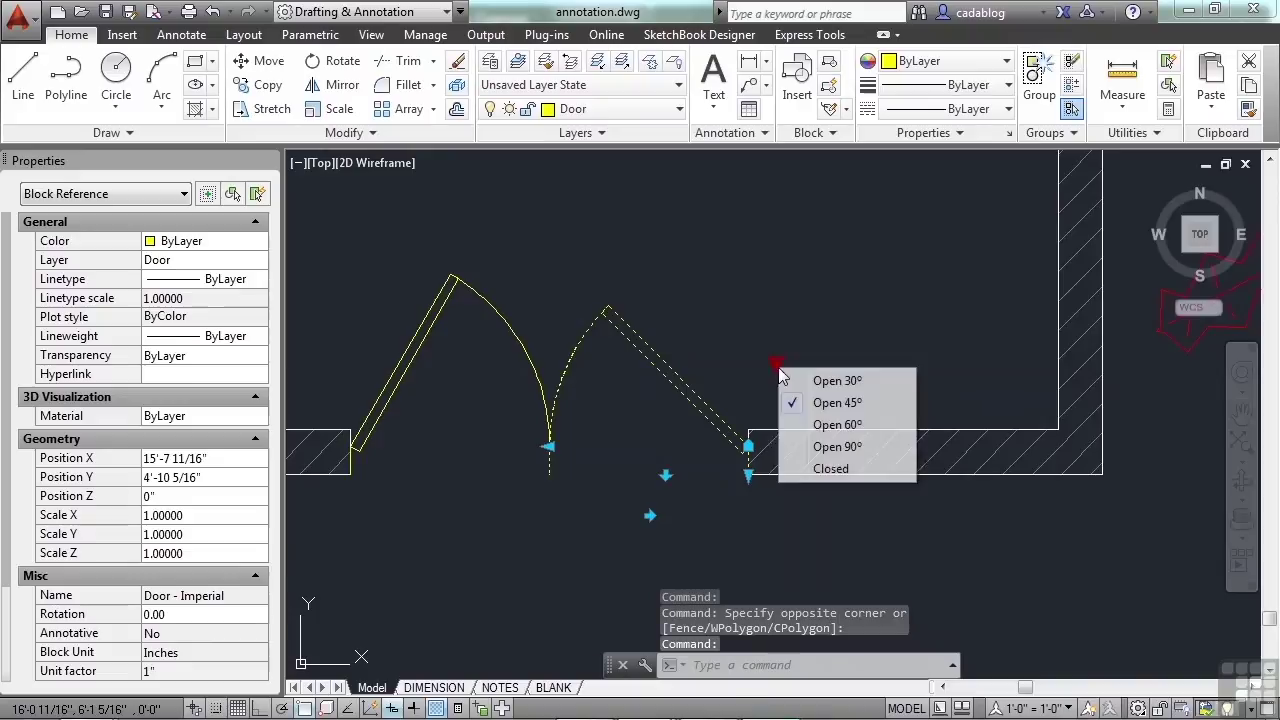
{"action": "left_click", "coordinate": [836, 447]}
Set the left door leaf to Open 90° as well
{"action": "left_click", "coordinate": [410, 360]}
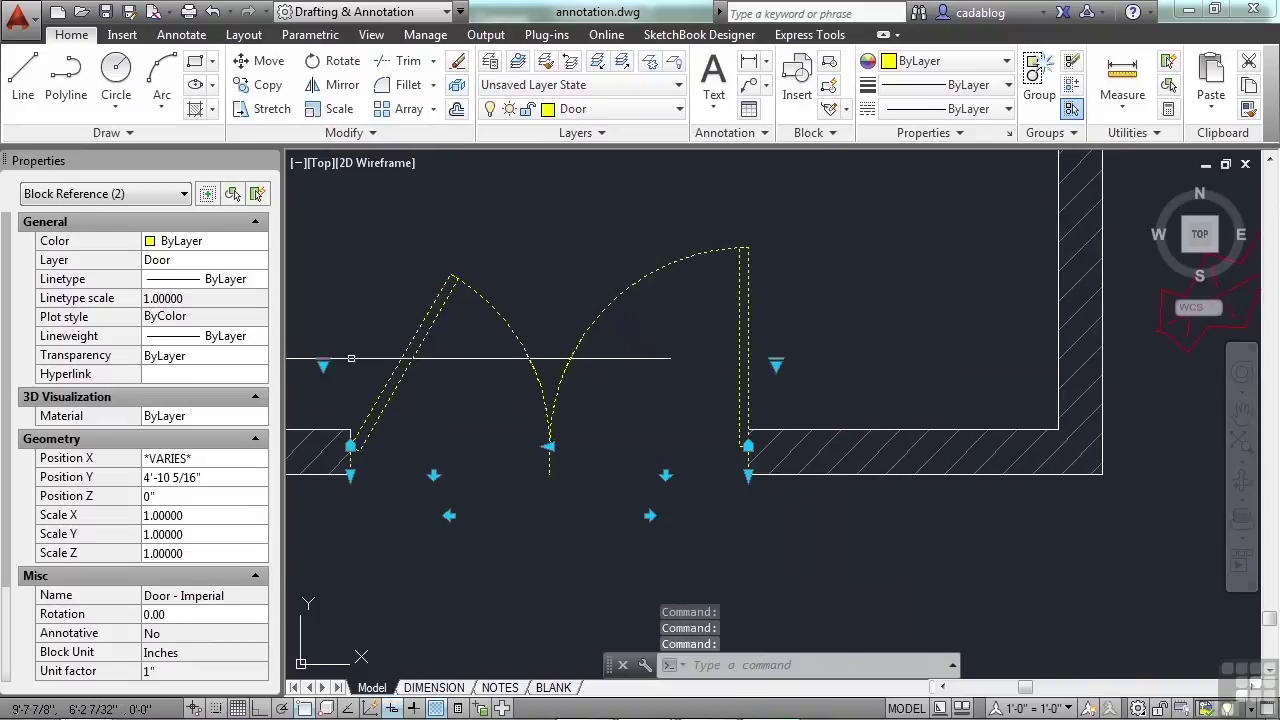
{"action": "left_click", "coordinate": [323, 363]}
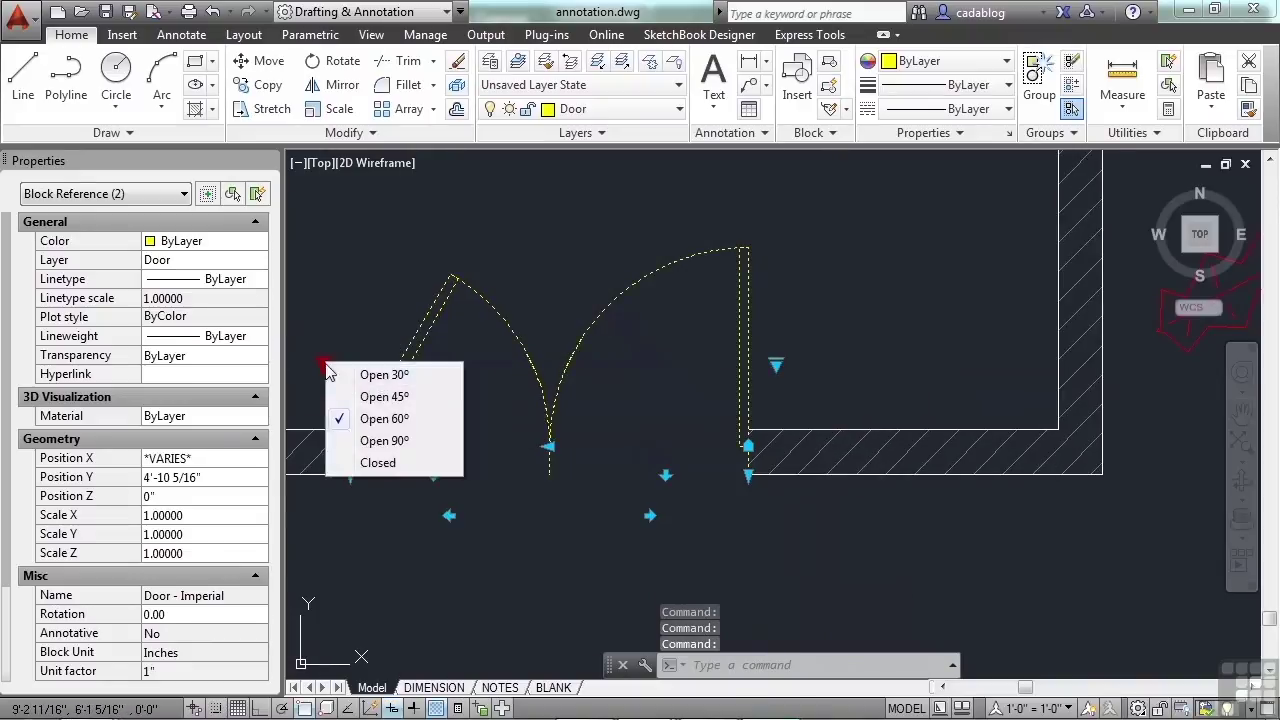
{"action": "left_click", "coordinate": [372, 441]}
{"action": "key", "text": "Escape"}
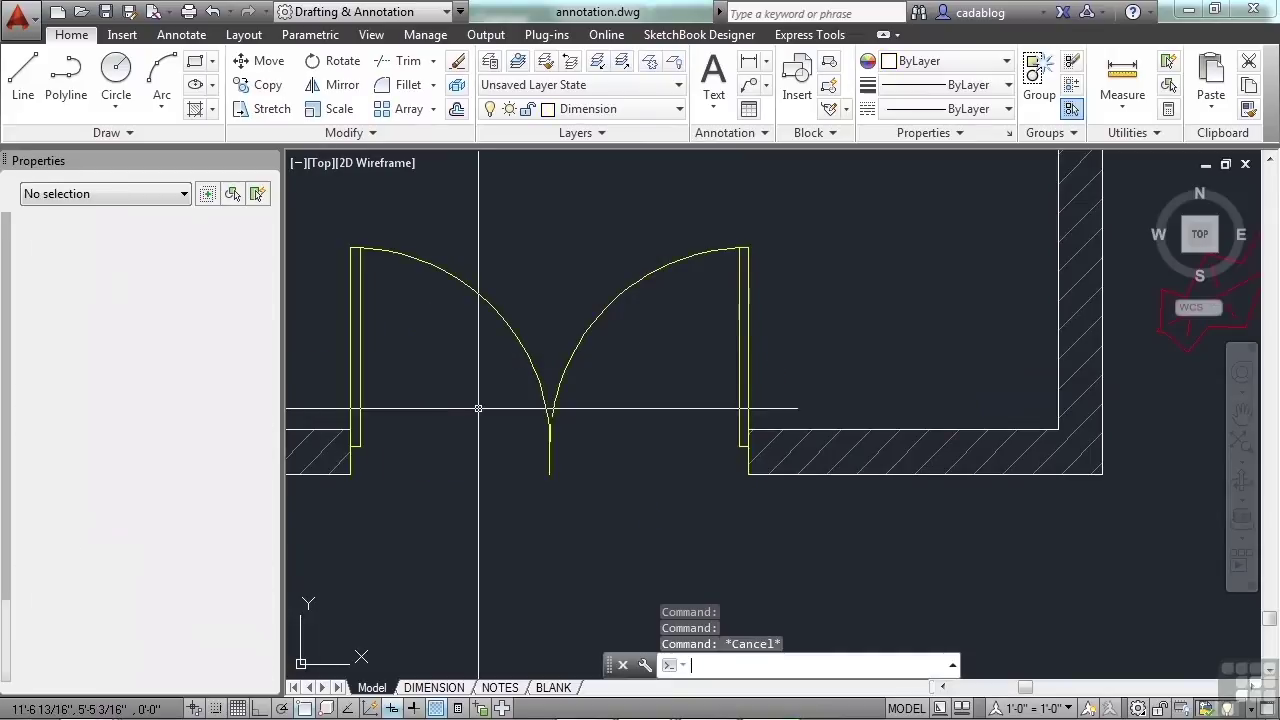
Zoom to the interior double door and set its first leaf to Closed
{"action": "scroll", "coordinate": [589, 460], "scroll_direction": "down", "scroll_amount": 5}
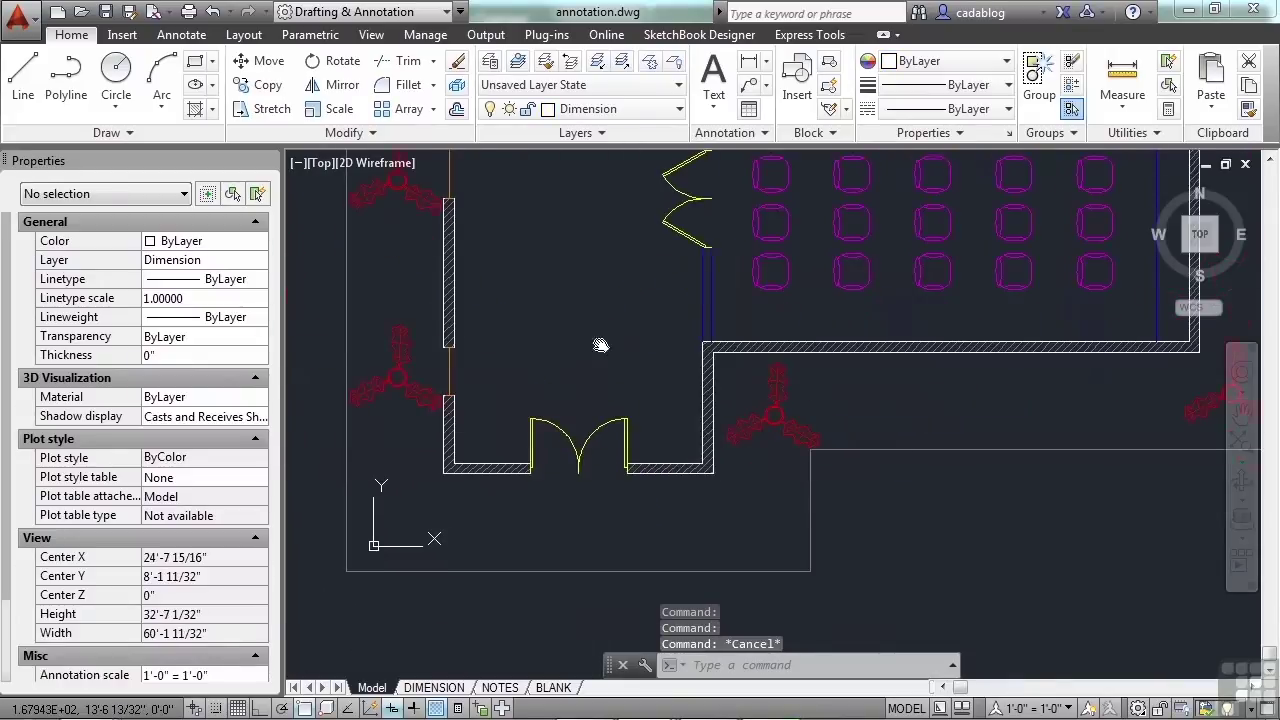
{"action": "scroll", "coordinate": [600, 328], "scroll_direction": "up", "scroll_amount": 3}
{"action": "left_click", "coordinate": [665, 290]}
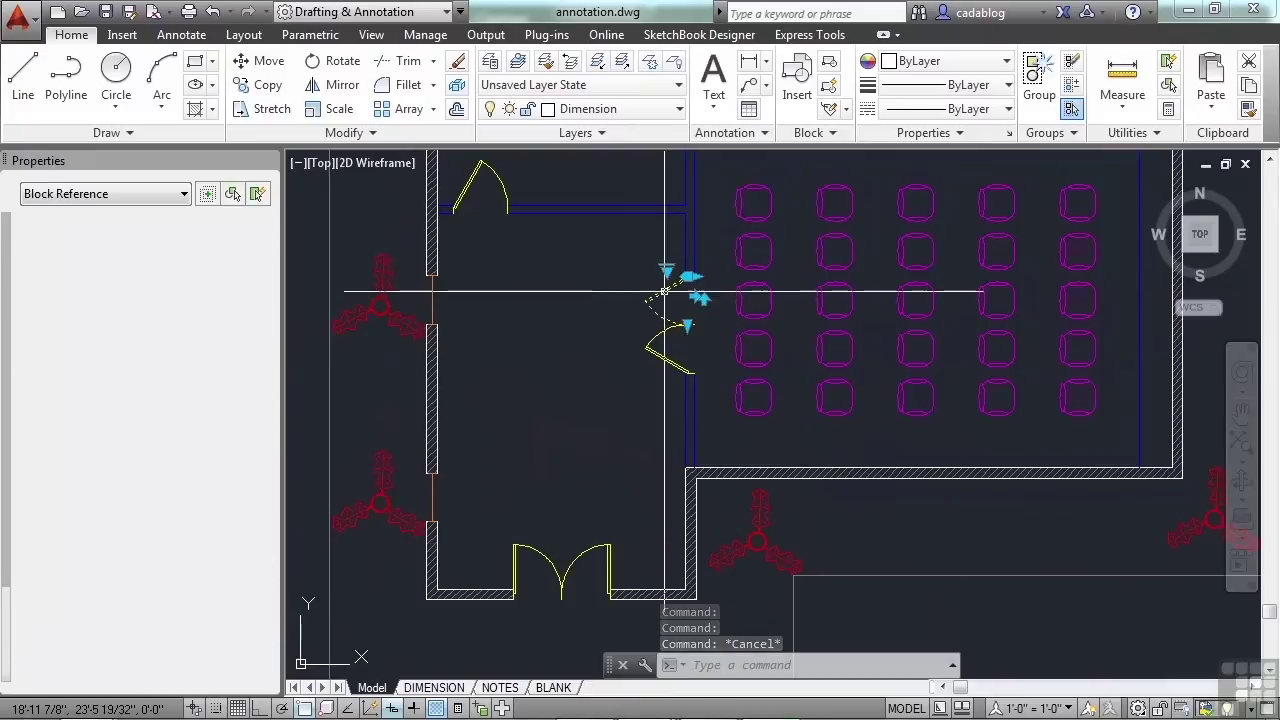
{"action": "scroll", "coordinate": [665, 290], "scroll_direction": "up", "scroll_amount": 3}
{"action": "left_click", "coordinate": [654, 206]}
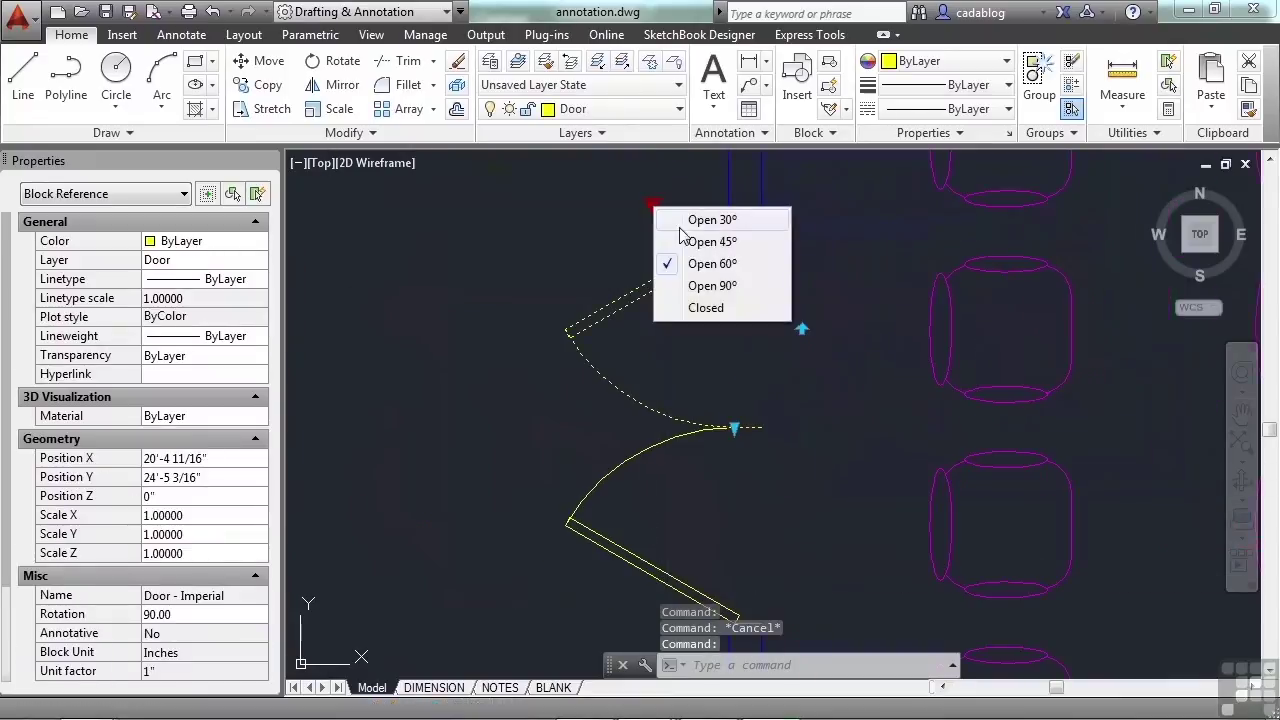
{"action": "left_click", "coordinate": [705, 310]}
Select the second leaf, set it to Closed, and zoom back out
{"action": "left_click", "coordinate": [643, 551]}
{"action": "left_click", "coordinate": [606, 440]}
{"action": "middle_click_drag", "start_coordinate": [606, 539], "coordinate": [608, 351]}
{"action": "left_click", "coordinate": [608, 351]}
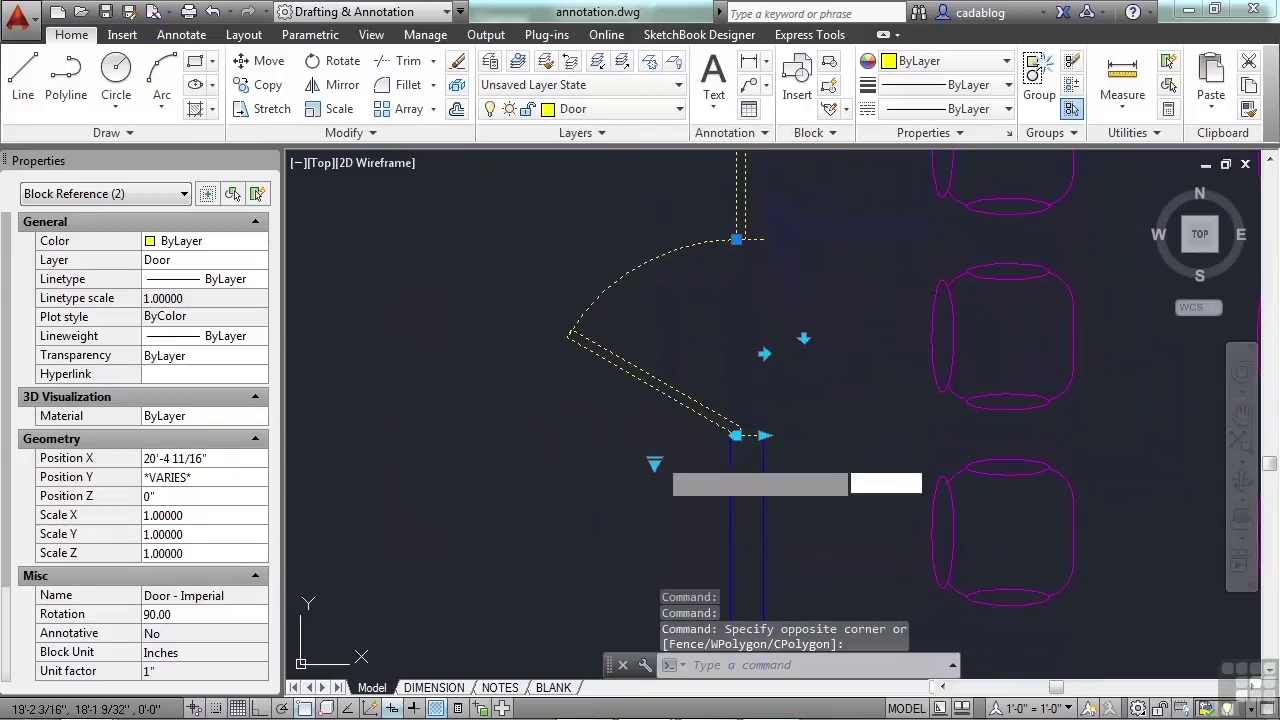
{"action": "left_click", "coordinate": [654, 462]}
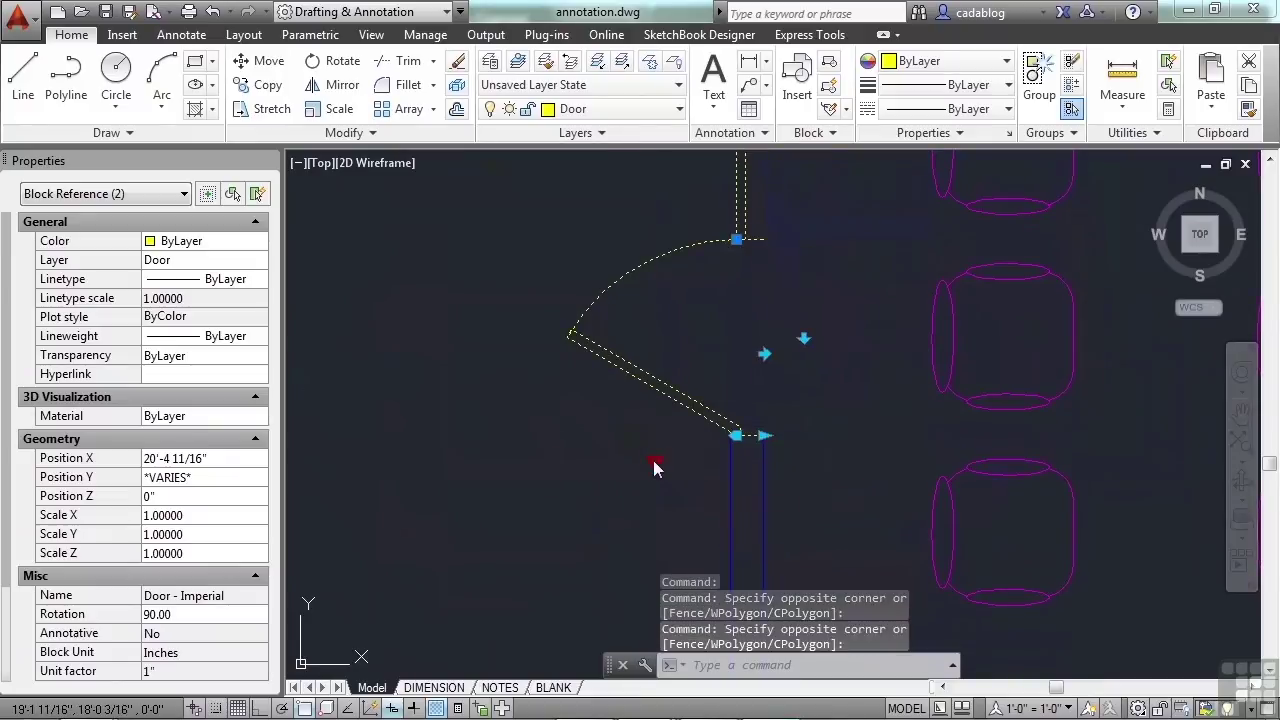
{"action": "left_click", "coordinate": [654, 462]}
{"action": "left_click", "coordinate": [705, 560]}
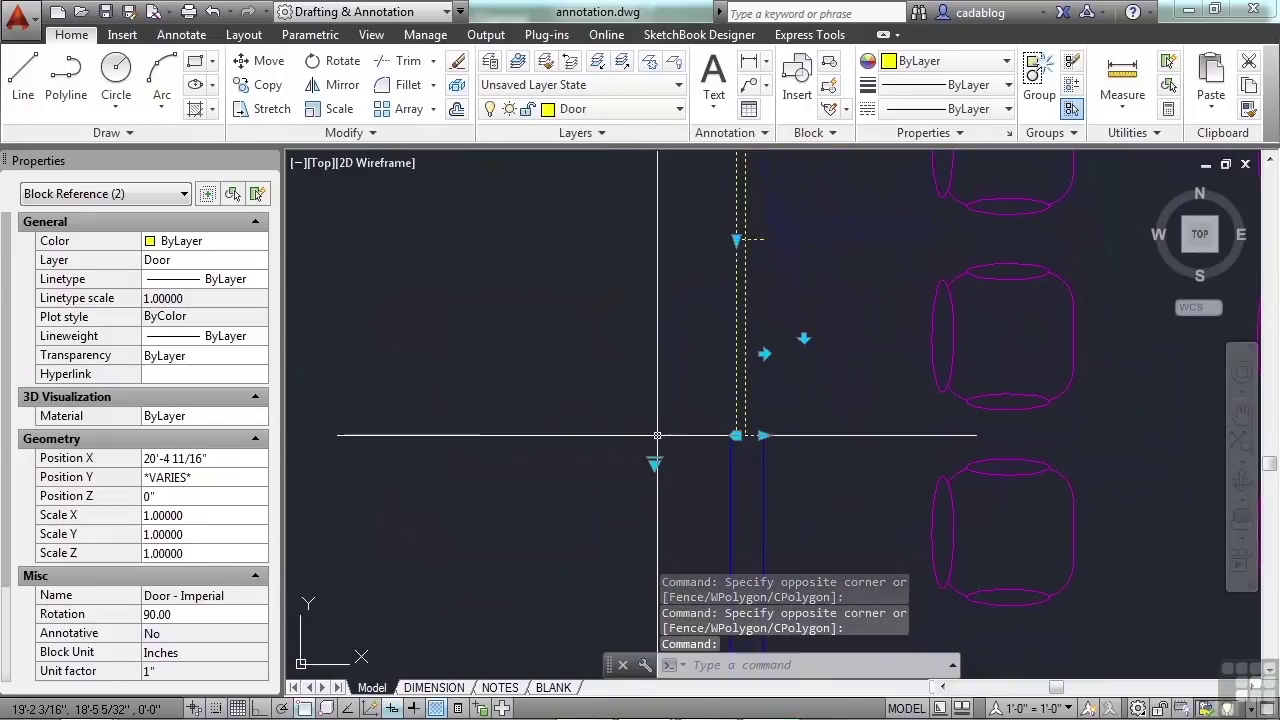
{"action": "scroll", "coordinate": [657, 434], "scroll_direction": "down", "scroll_amount": 2}
{"action": "key", "text": "Escape"}
{"action": "scroll", "coordinate": [655, 410], "scroll_direction": "down", "scroll_amount": 5}
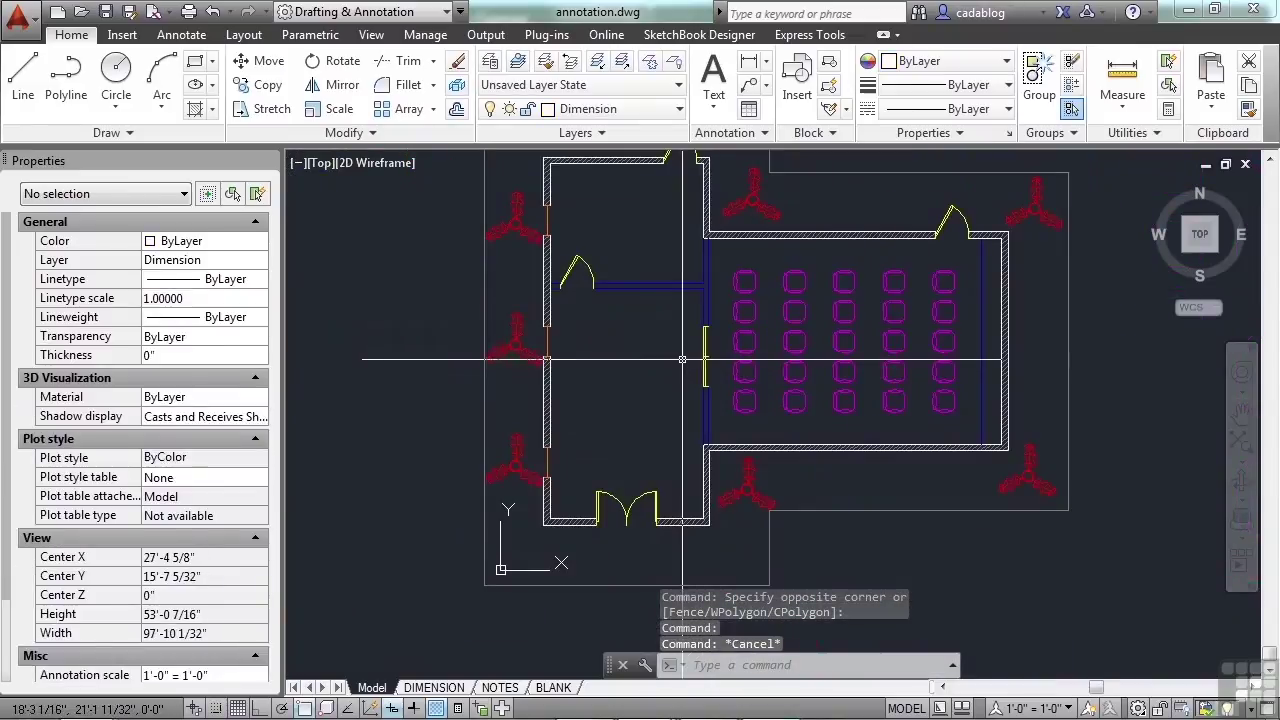
{"action": "scroll", "coordinate": [645, 360], "scroll_direction": "up", "scroll_amount": 4}
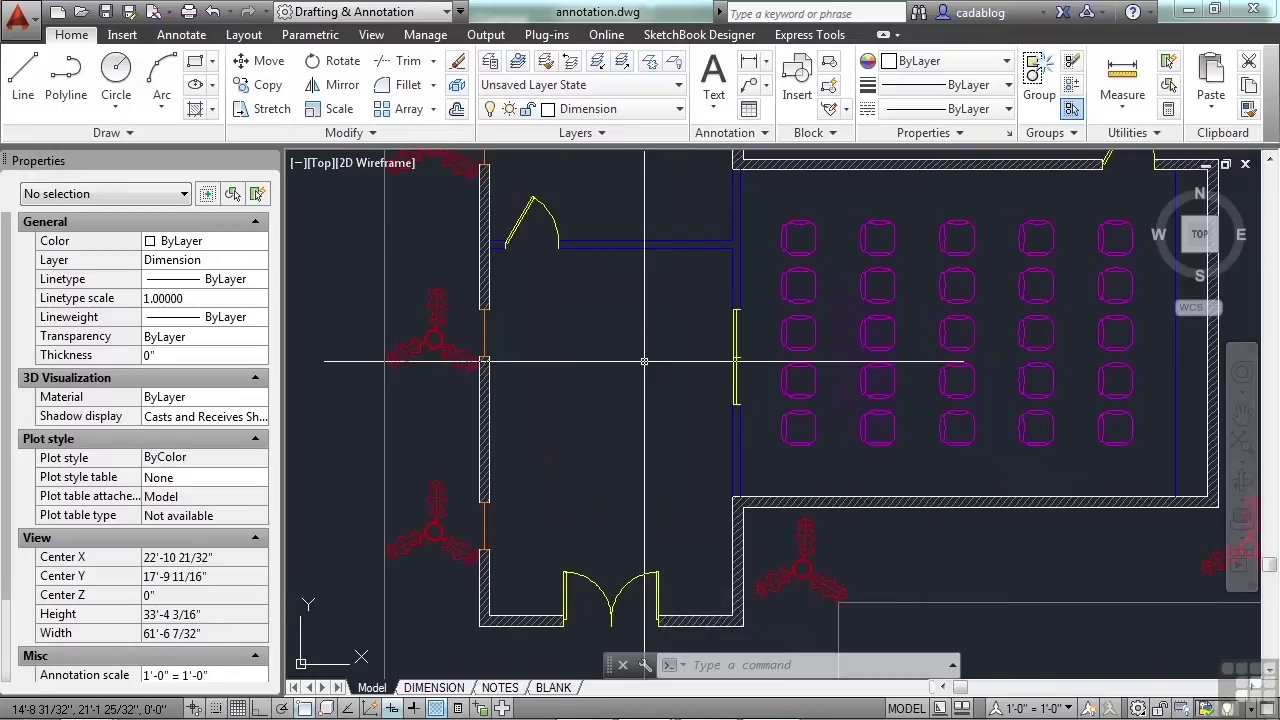
{"action": "scroll", "coordinate": [515, 352], "scroll_direction": "up", "scroll_amount": 3}
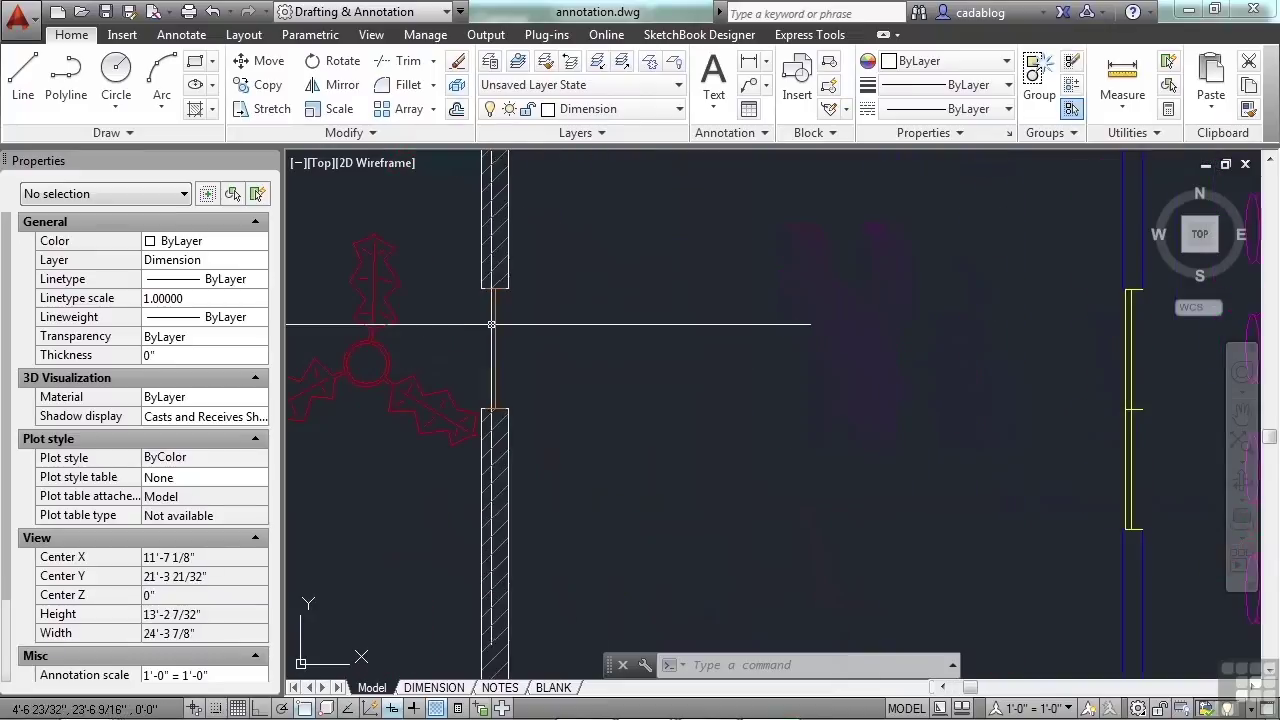
Select the left-wall window and stretch its ends to fit the wall opening
{"action": "left_click", "coordinate": [490, 350]}
{"action": "scroll", "coordinate": [488, 245], "scroll_direction": "up", "scroll_amount": 4}
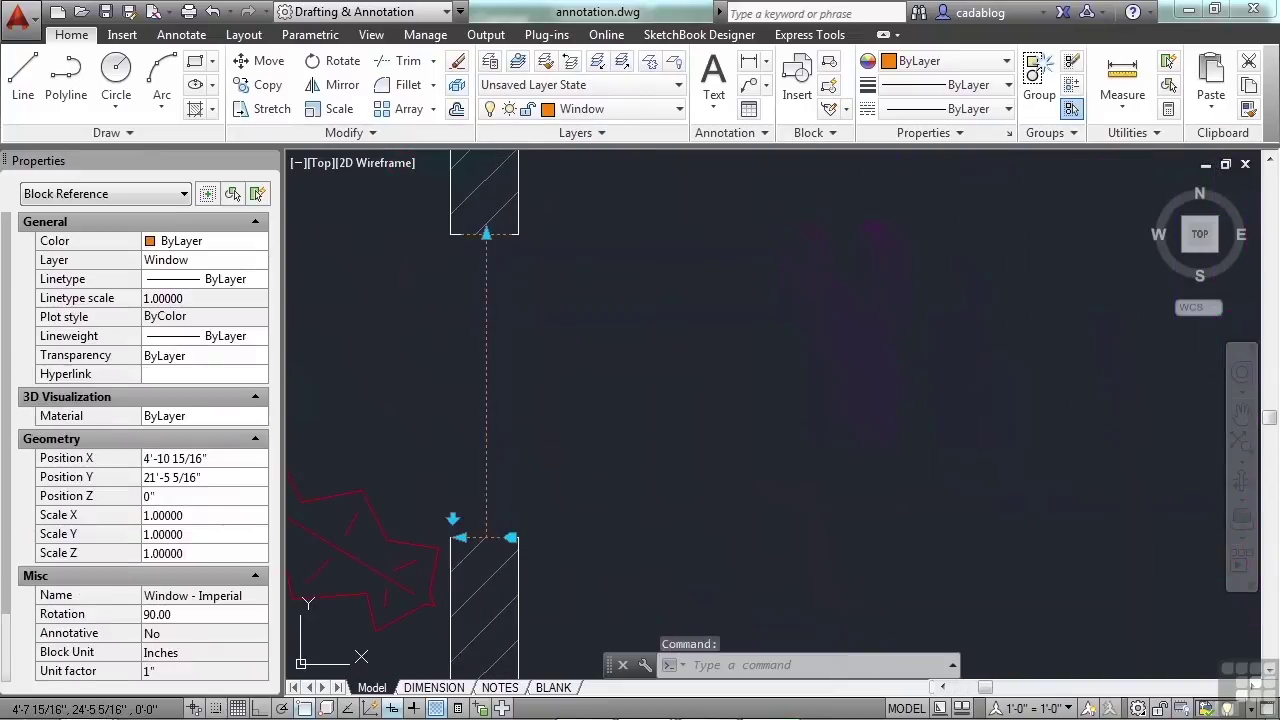
{"action": "left_click", "coordinate": [486, 234]}
{"action": "scroll", "coordinate": [525, 344], "scroll_direction": "down", "scroll_amount": 2}
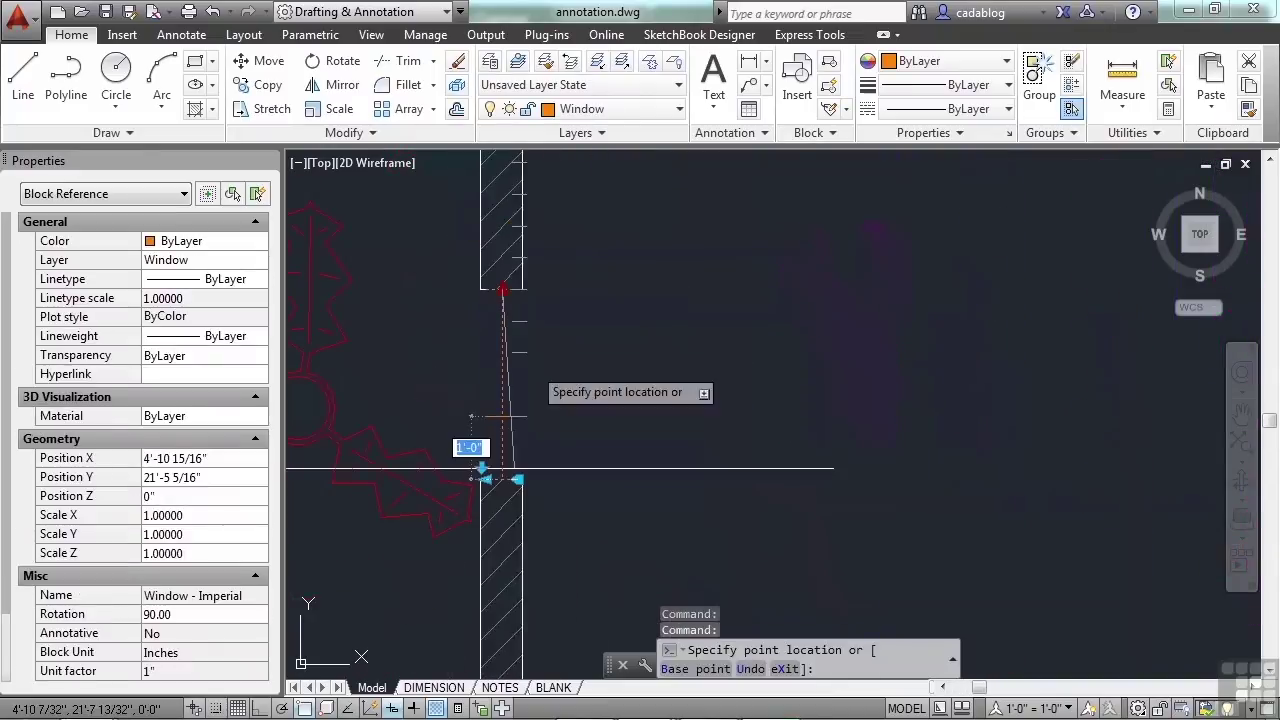
{"action": "middle_click_drag", "start_coordinate": [555, 178], "coordinate": [542, 288]}
{"action": "left_click", "coordinate": [517, 298]}
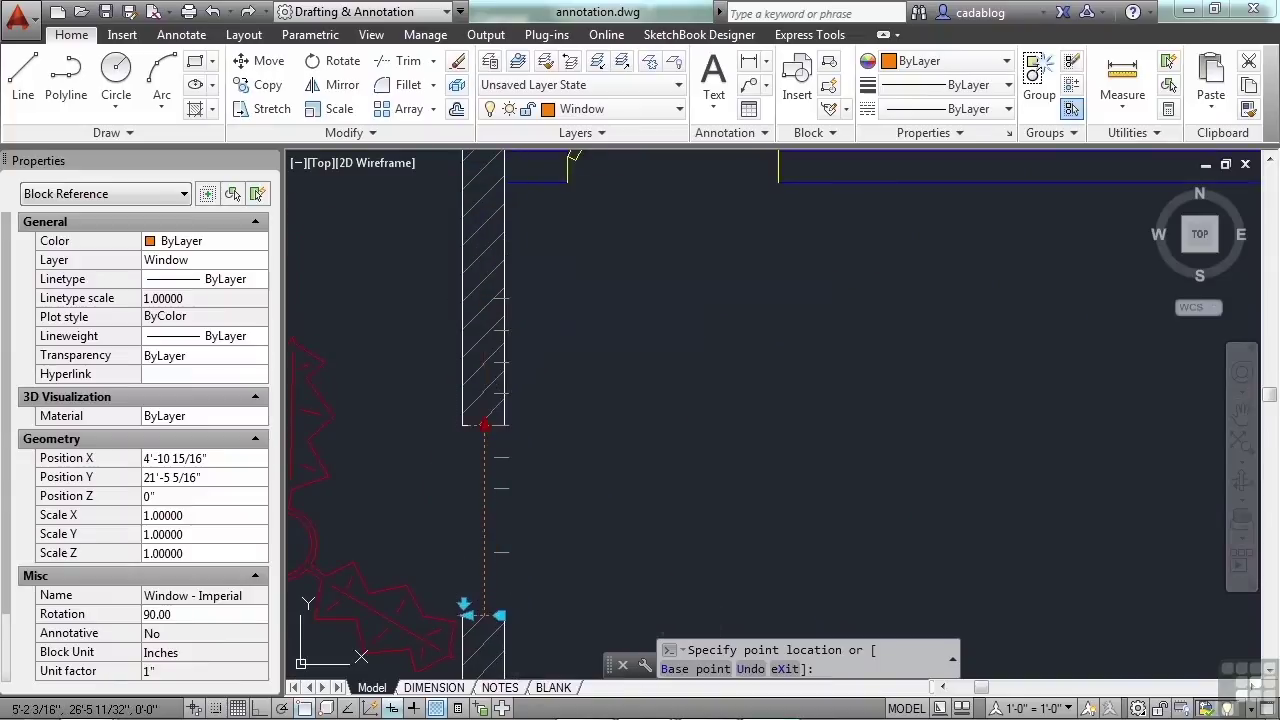
{"action": "left_click", "coordinate": [484, 298]}
{"action": "left_click", "coordinate": [484, 549]}
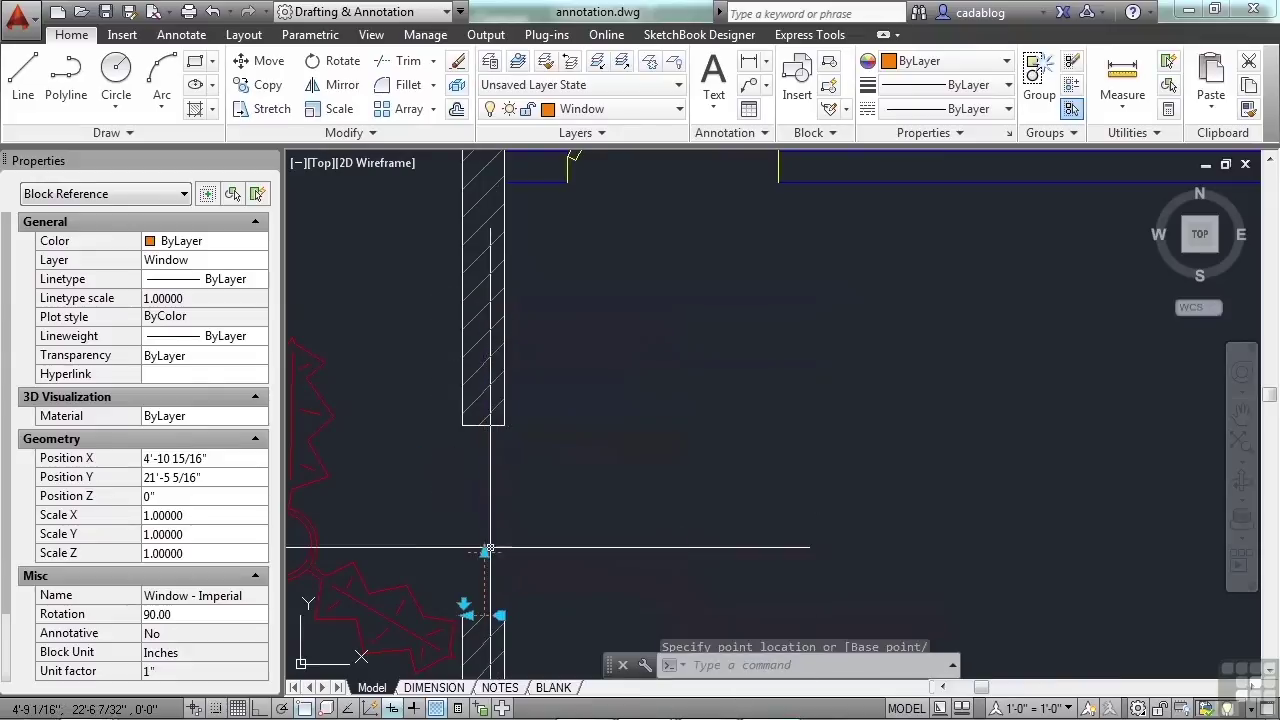
{"action": "left_click", "coordinate": [484, 551]}
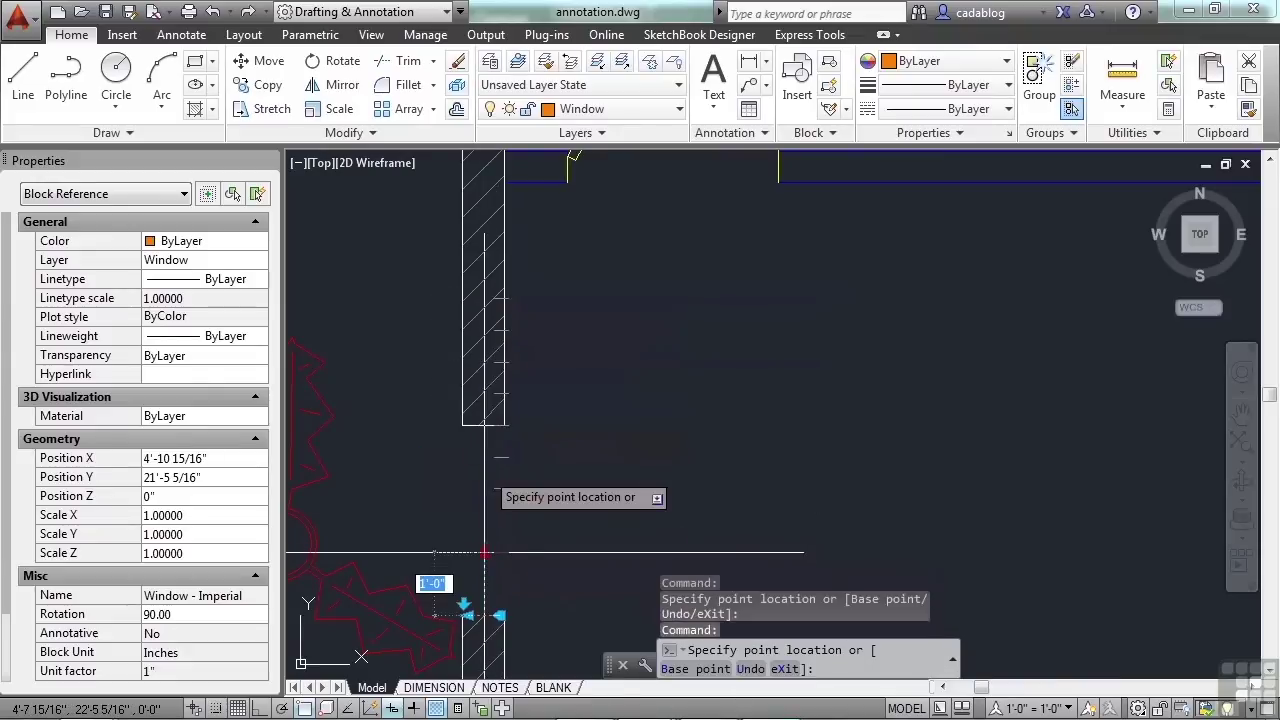
{"action": "left_click", "coordinate": [484, 425]}
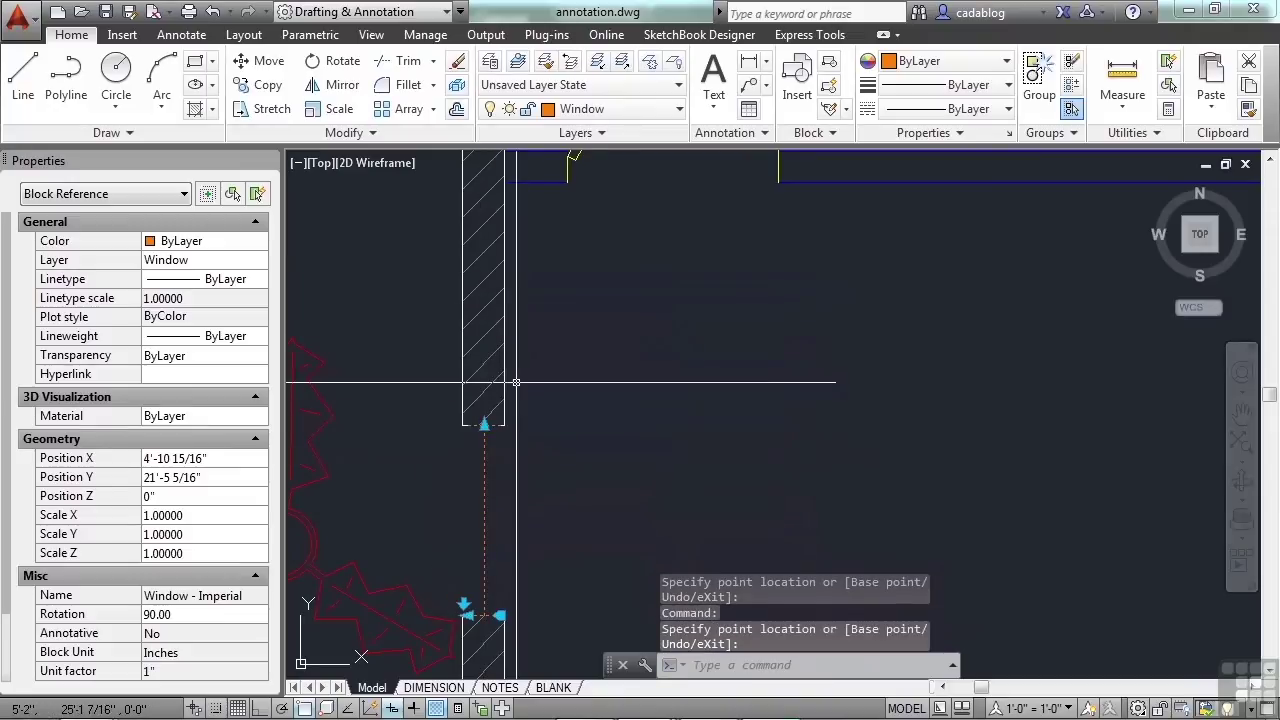
{"action": "scroll", "coordinate": [516, 382], "scroll_direction": "up", "scroll_amount": 3}
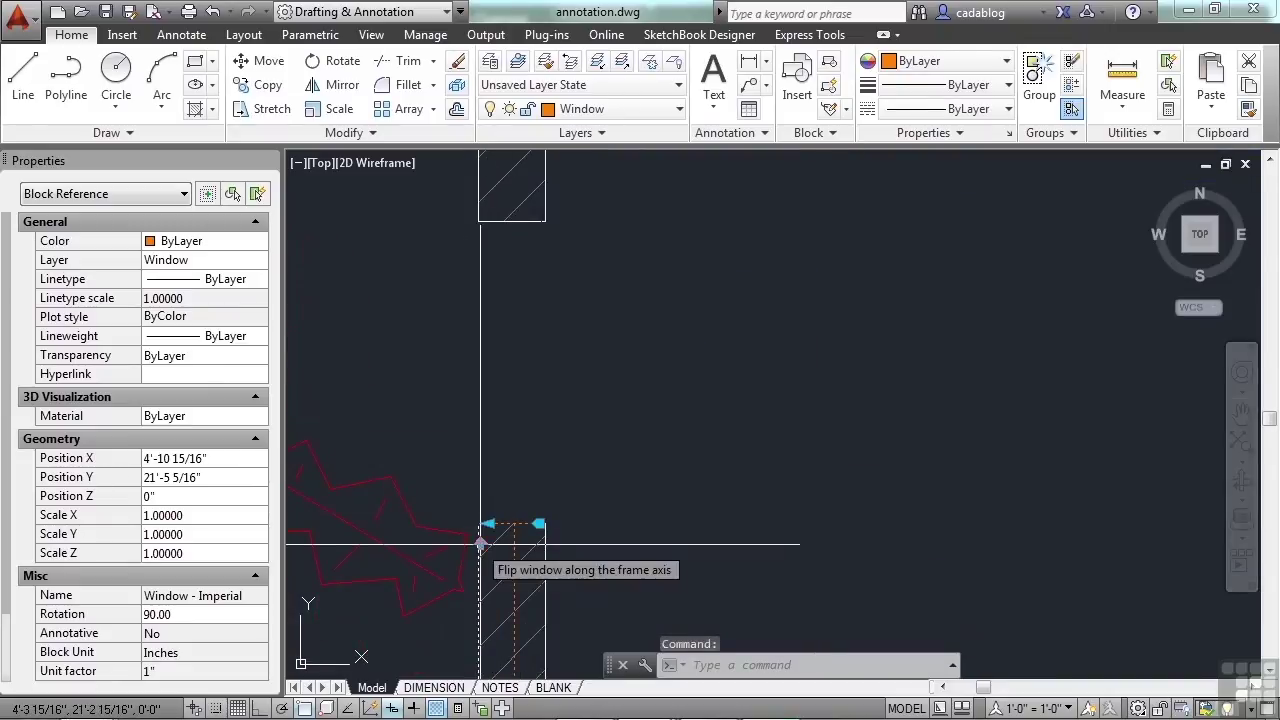
Flip the window along its frame axis and shift it to a new position
{"action": "left_click", "coordinate": [483, 540]}
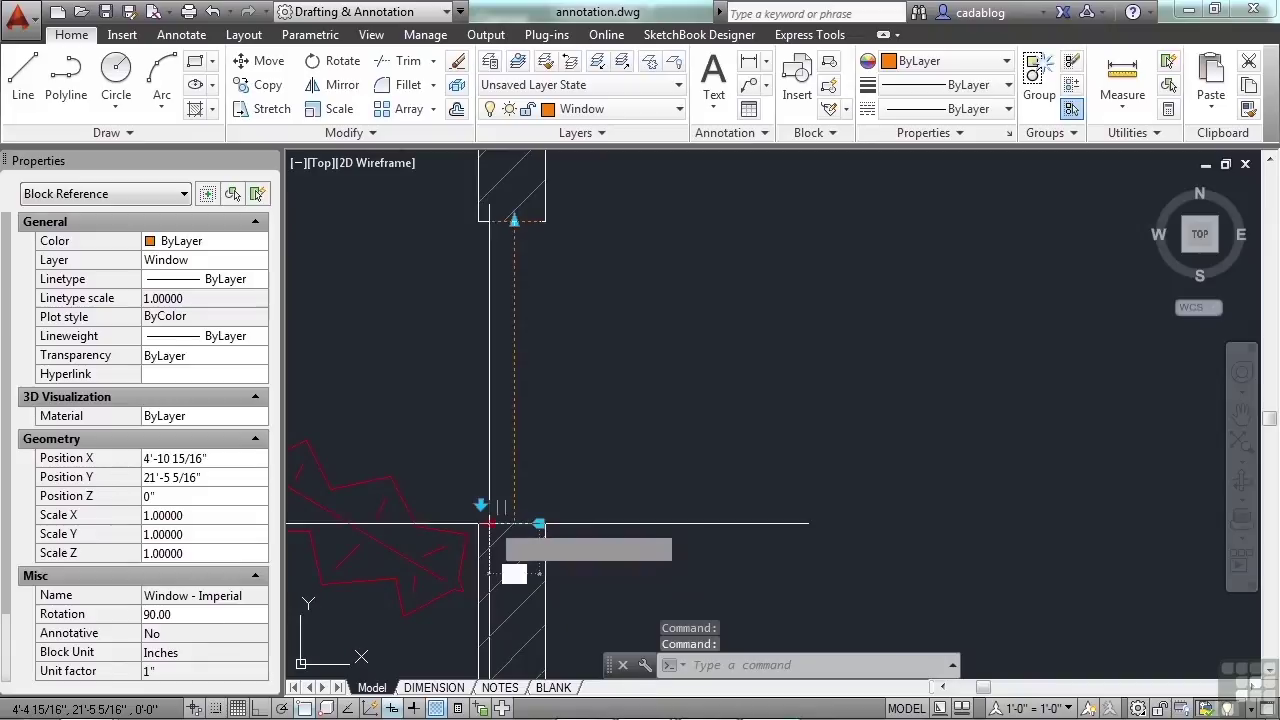
{"action": "left_click", "coordinate": [489, 522]}
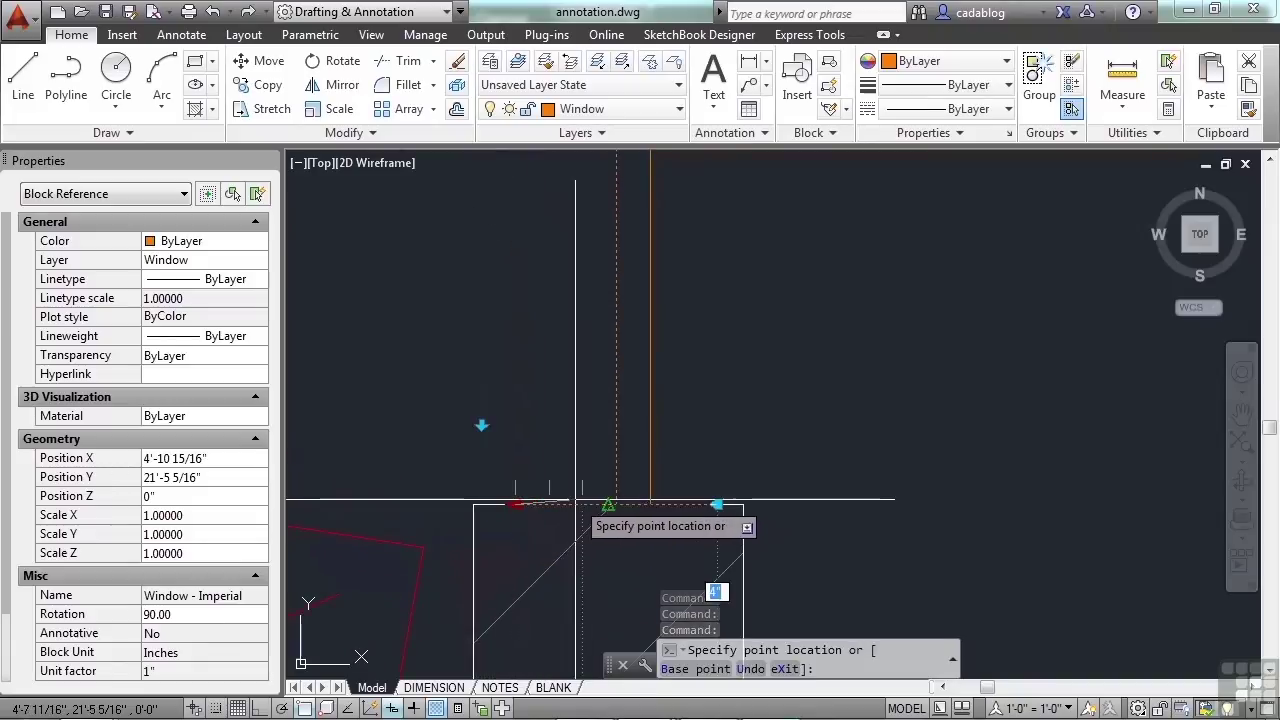
{"action": "left_click", "coordinate": [543, 505]}
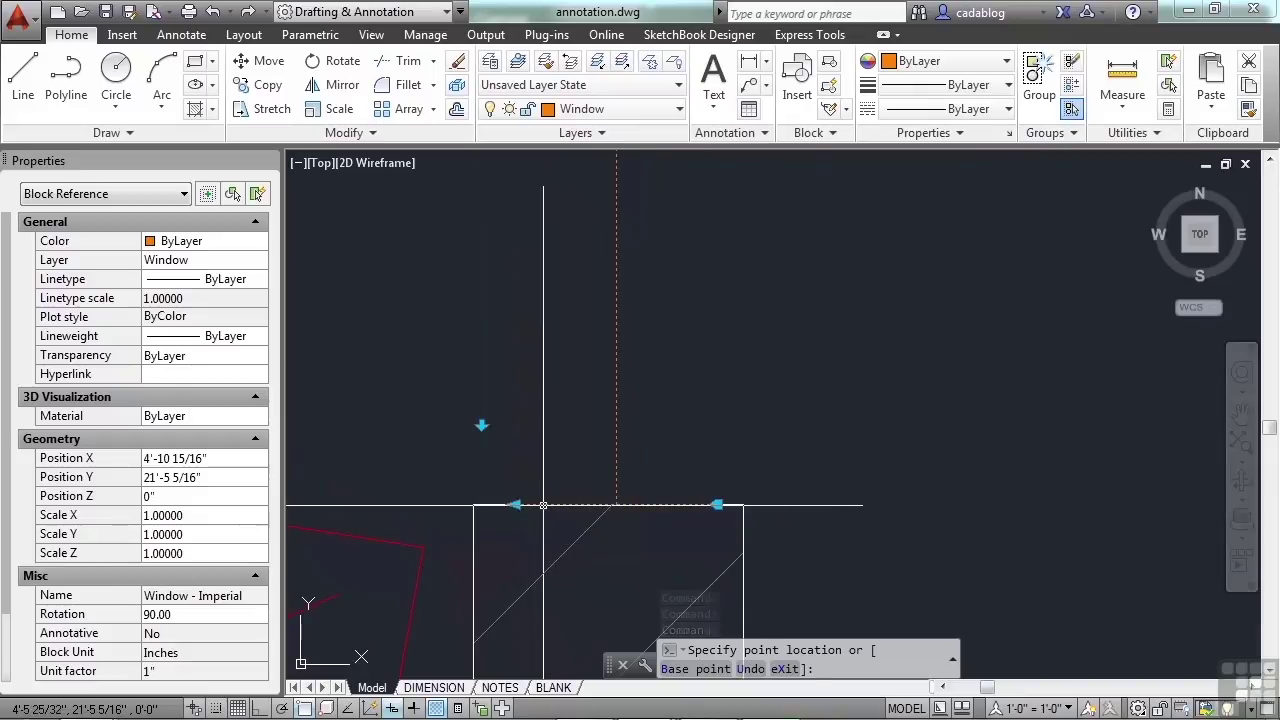
{"action": "left_click", "coordinate": [717, 504]}
{"action": "left_click", "coordinate": [738, 519]}
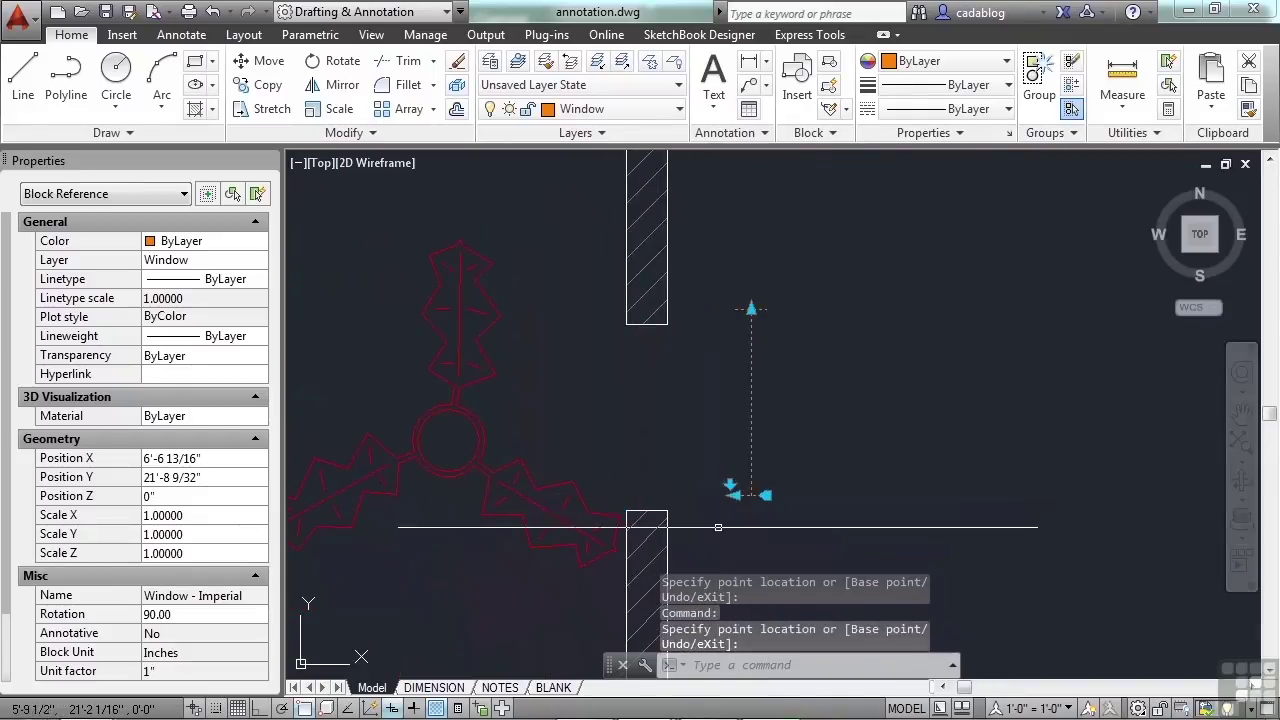
Swing the window horizontal and snap its base point onto the hatched wall end
{"action": "left_click", "coordinate": [766, 495]}
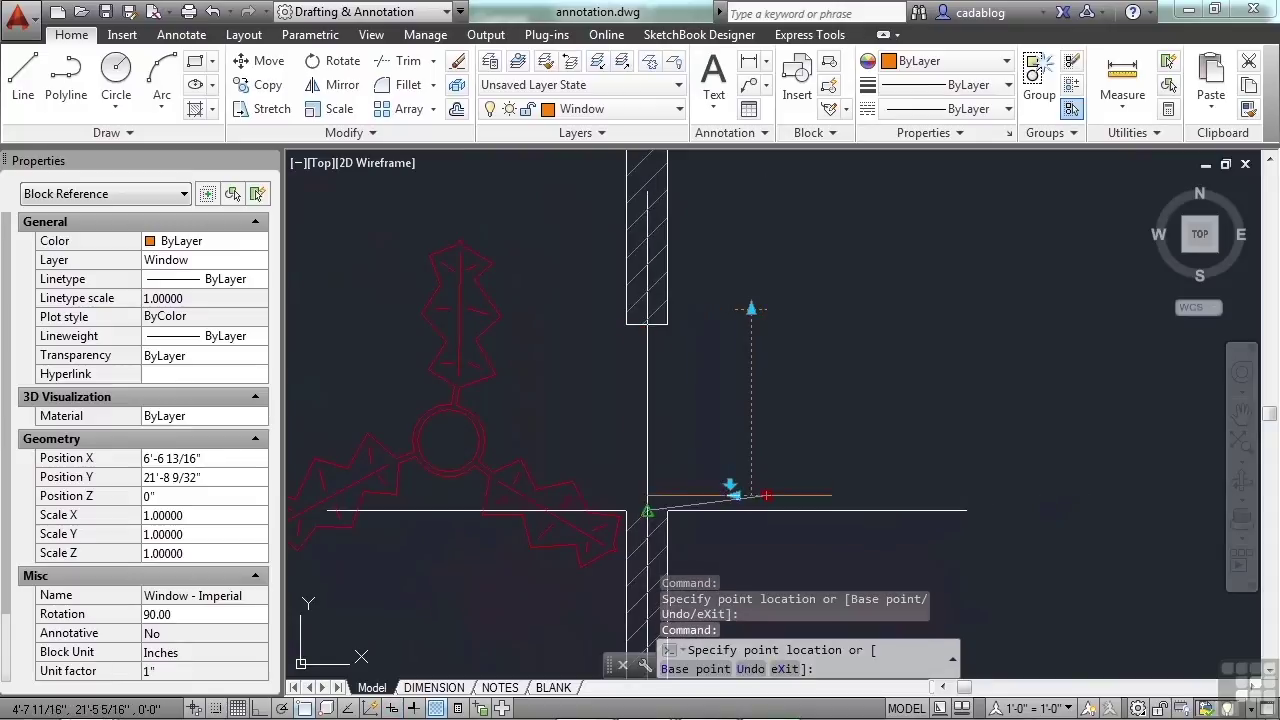
{"action": "left_click", "coordinate": [664, 513]}
{"action": "left_click", "coordinate": [668, 510]}
{"action": "scroll", "coordinate": [668, 510], "scroll_direction": "up", "scroll_amount": 4}
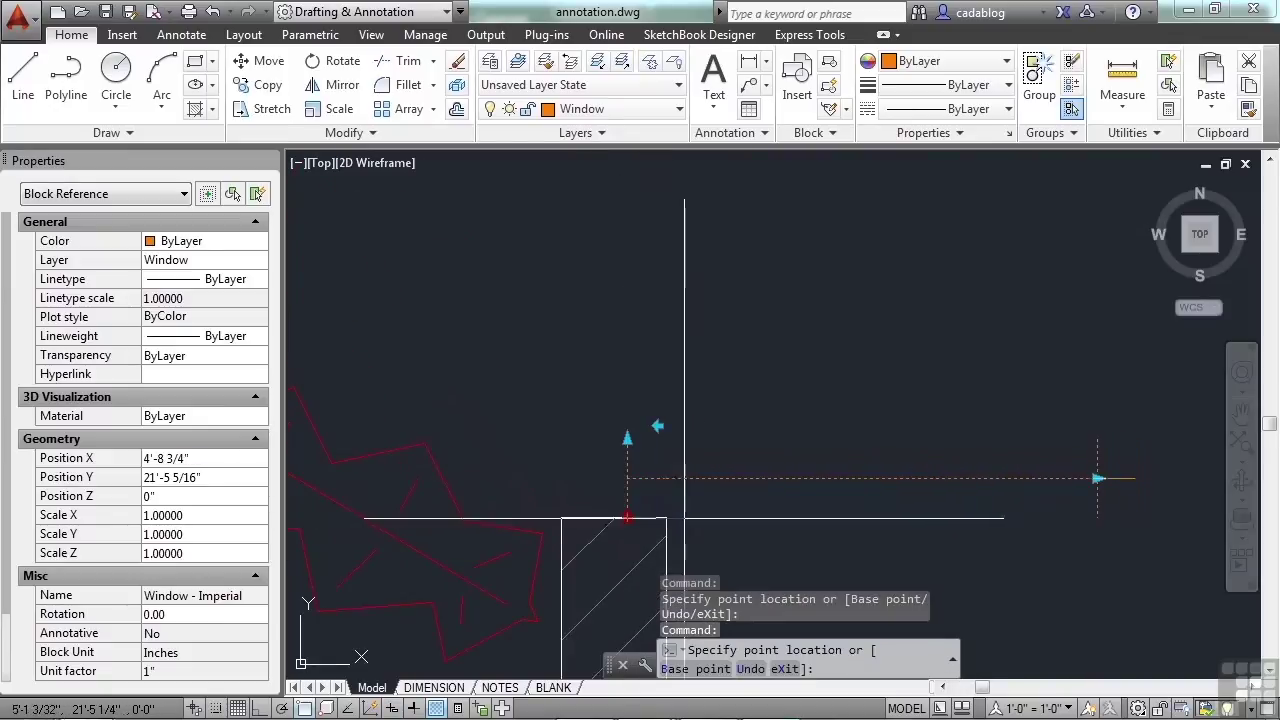
{"action": "left_click", "coordinate": [668, 518]}
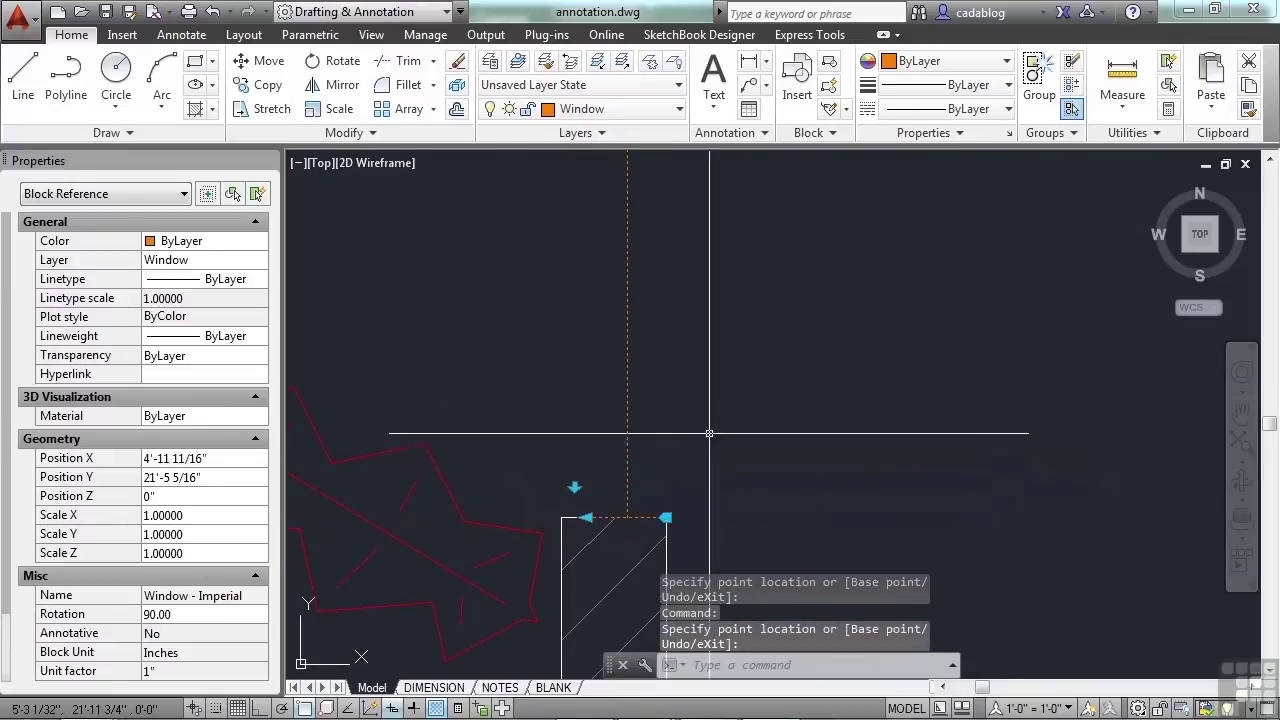
{"action": "key", "text": "Escape"}
{"action": "scroll", "coordinate": [709, 433], "scroll_direction": "down", "scroll_amount": 4}
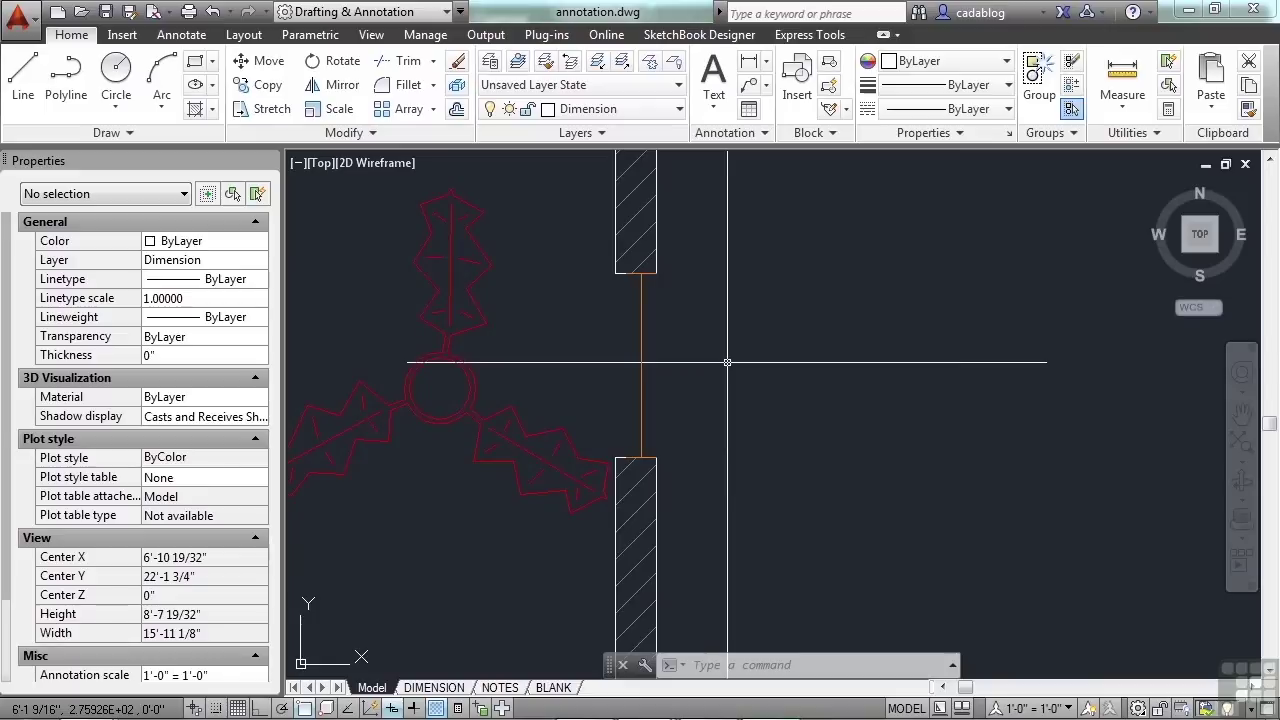
Bring up Tool Palettes with Ctrl+3, move them further right, and display the Structural blocks
{"action": "key", "text": "ctrl+3"}
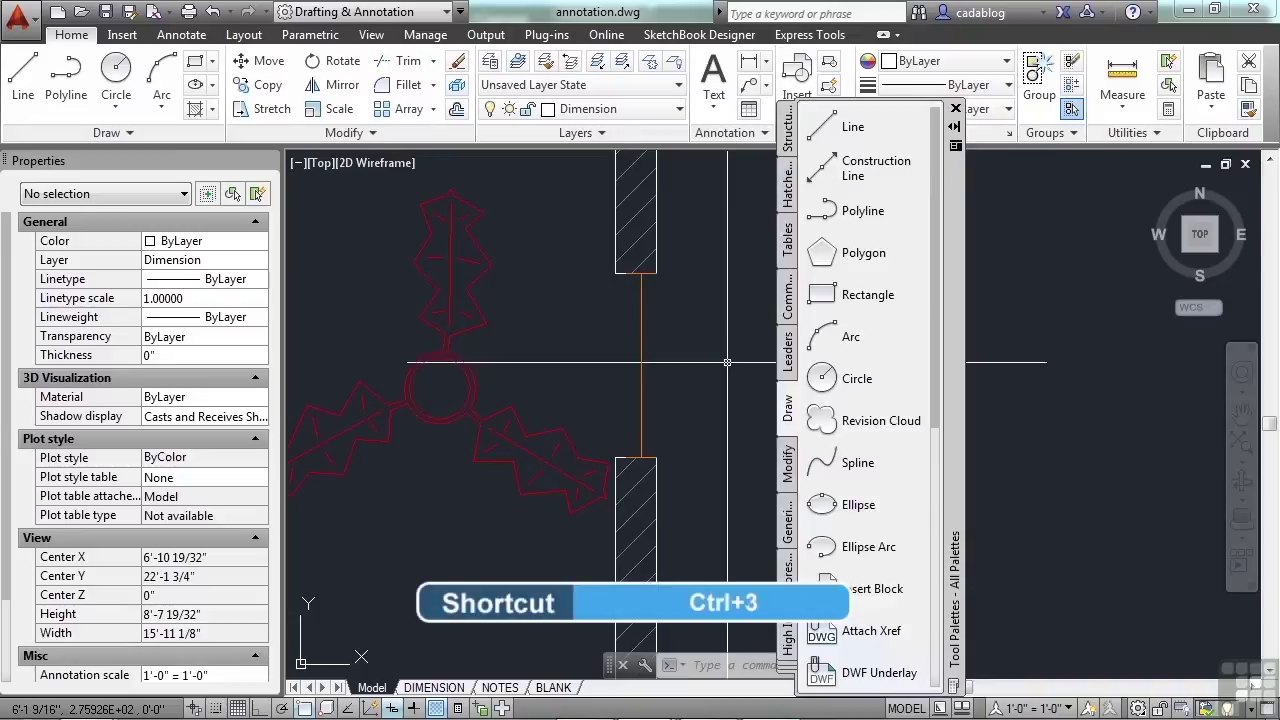
{"action": "left_click_drag", "start_coordinate": [954, 257], "coordinate": [1084, 249]}
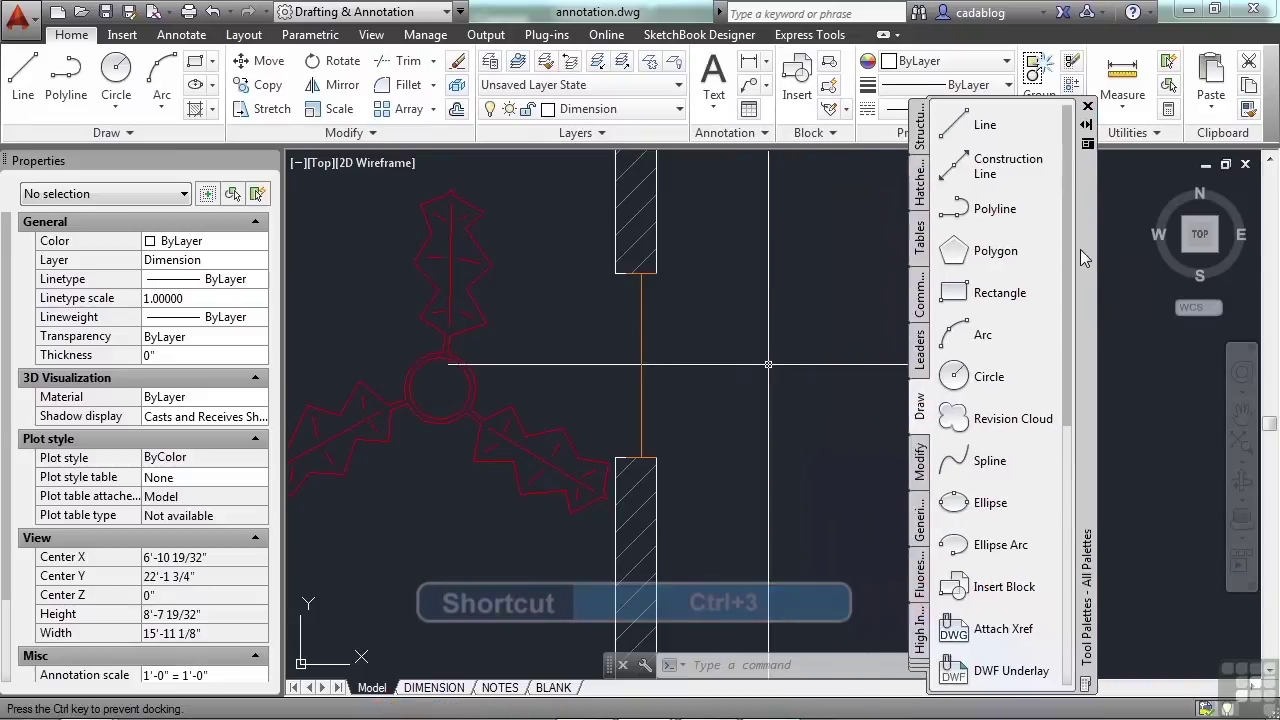
{"action": "left_click", "coordinate": [917, 138]}
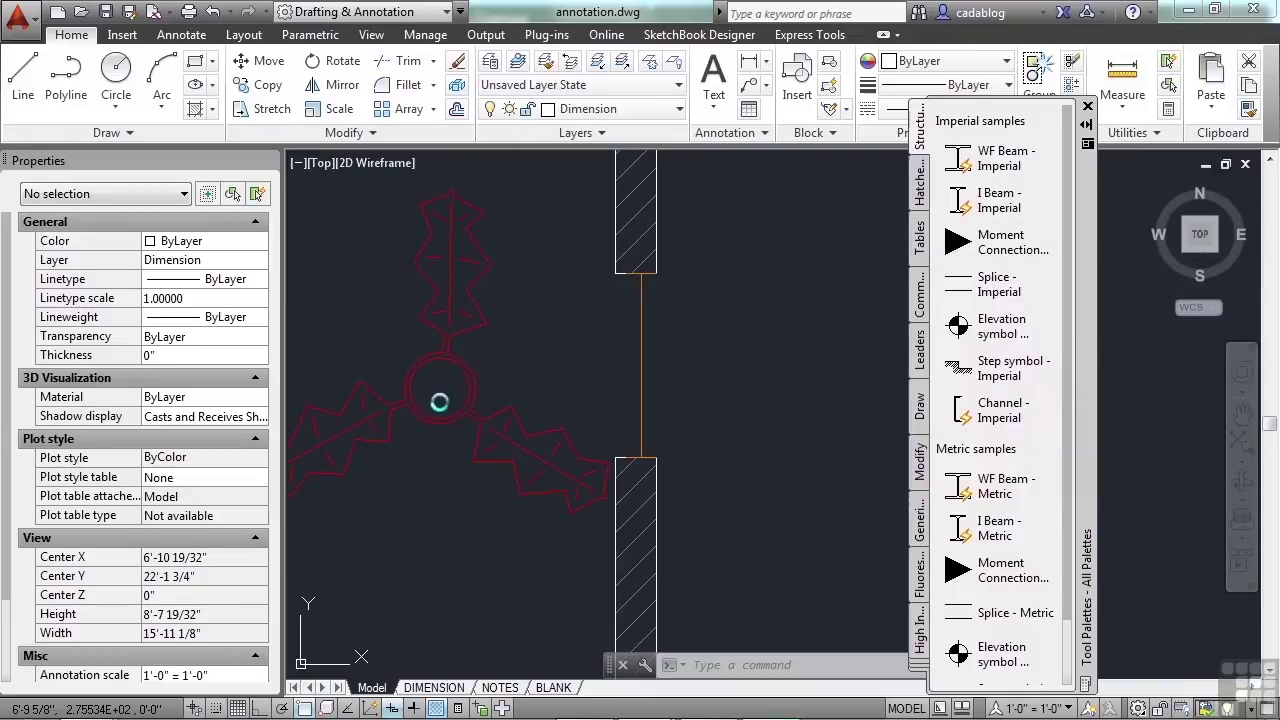
{"action": "scroll", "coordinate": [443, 396], "scroll_direction": "down", "scroll_amount": 5}
Insert a WF Beam - Imperial block into model space and set its size to W12x26
{"action": "scroll", "coordinate": [441, 399], "scroll_direction": "up", "scroll_amount": 2}
{"action": "scroll", "coordinate": [450, 380], "scroll_direction": "down", "scroll_amount": 6}
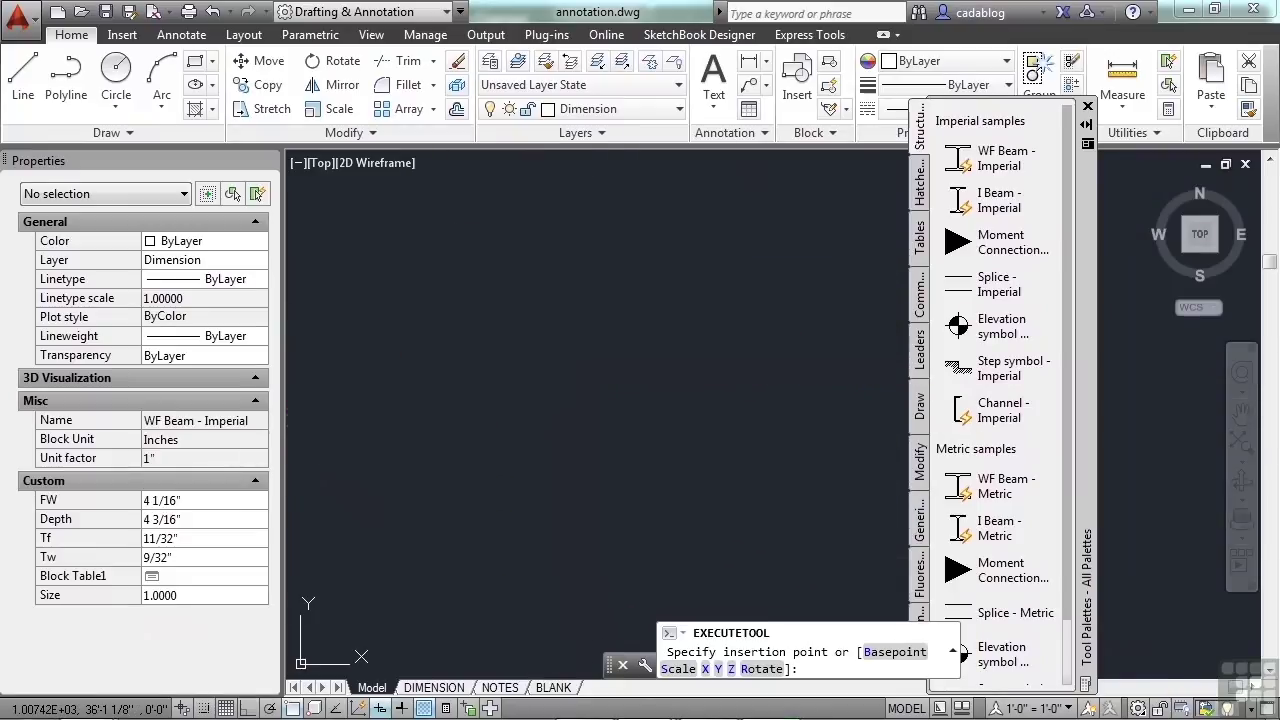
{"action": "left_click", "coordinate": [588, 332]}
{"action": "scroll", "coordinate": [586, 329], "scroll_direction": "up", "scroll_amount": 5}
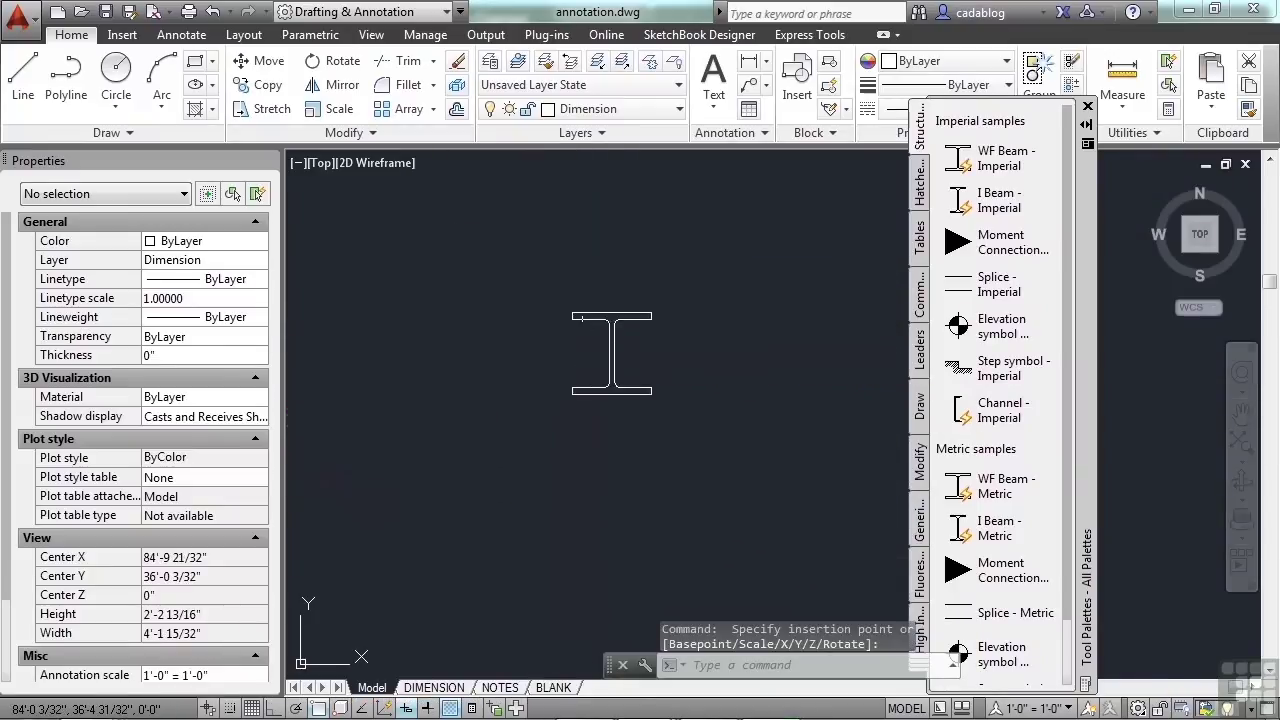
{"action": "left_click", "coordinate": [583, 318]}
{"action": "scroll", "coordinate": [627, 402], "scroll_direction": "up", "scroll_amount": 4}
{"action": "left_click", "coordinate": [578, 381]}
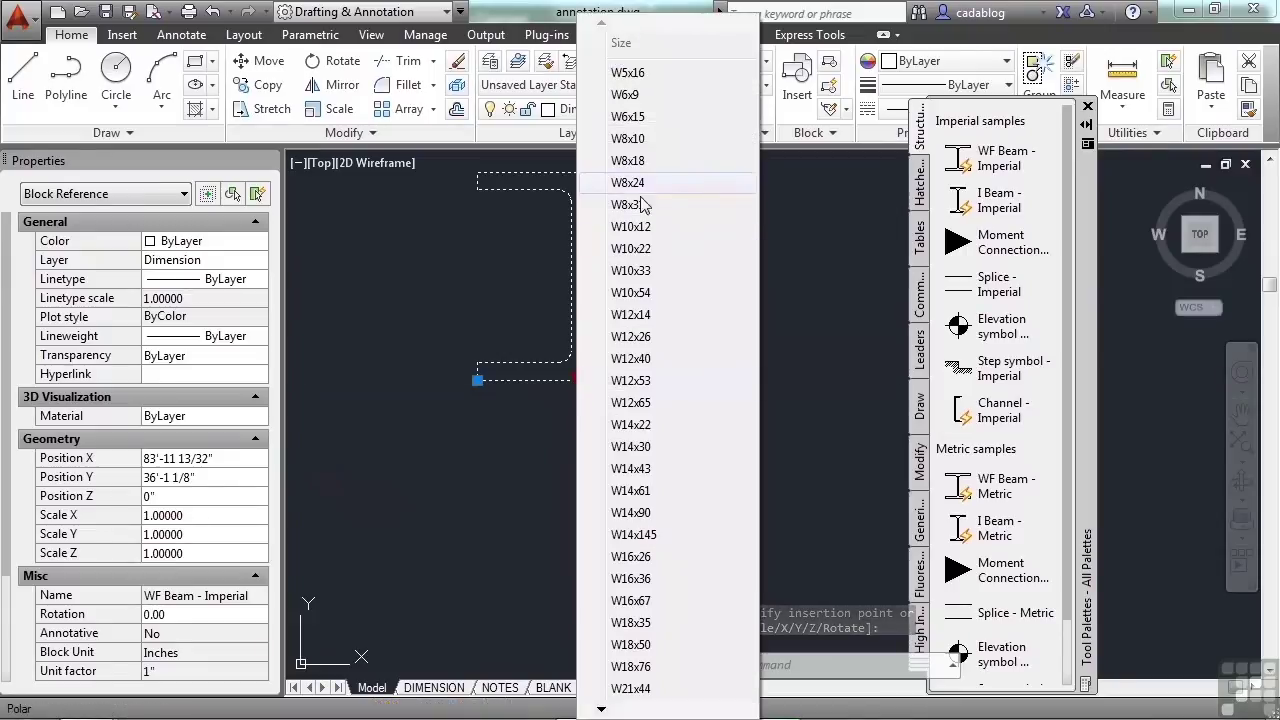
{"action": "left_click", "coordinate": [630, 314]}
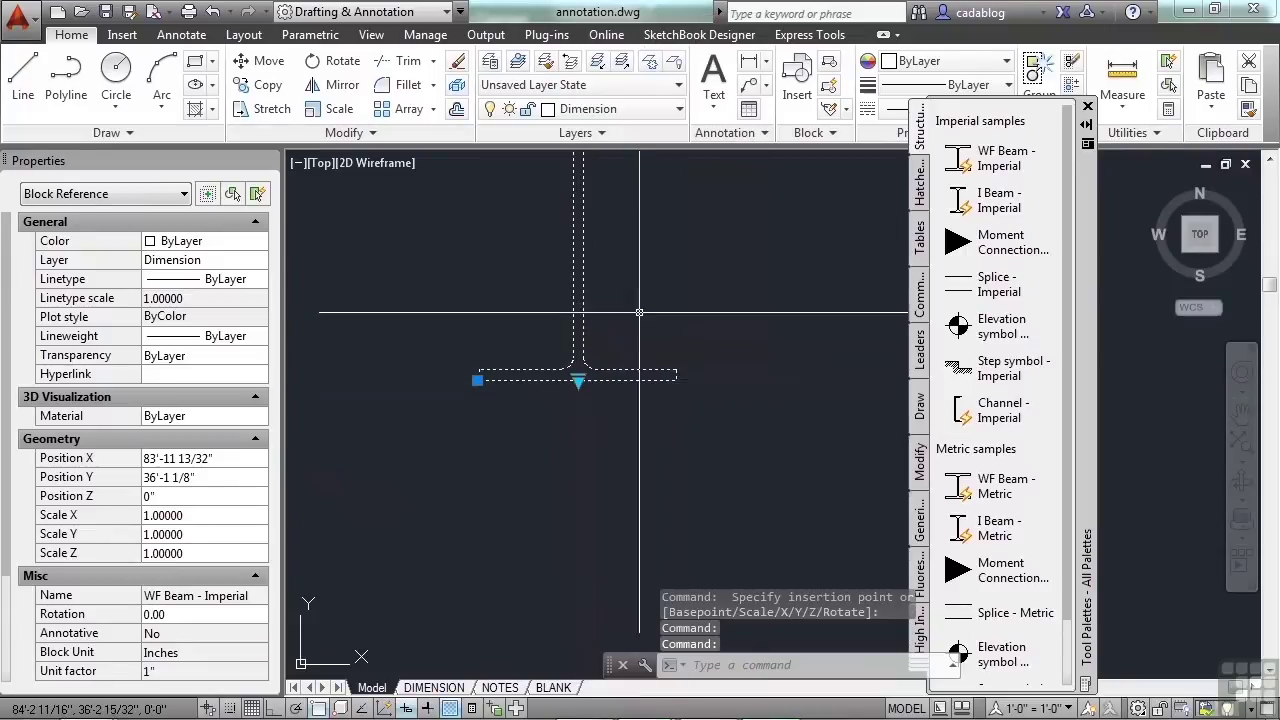
{"action": "scroll", "coordinate": [634, 308], "scroll_direction": "down", "scroll_amount": 2}
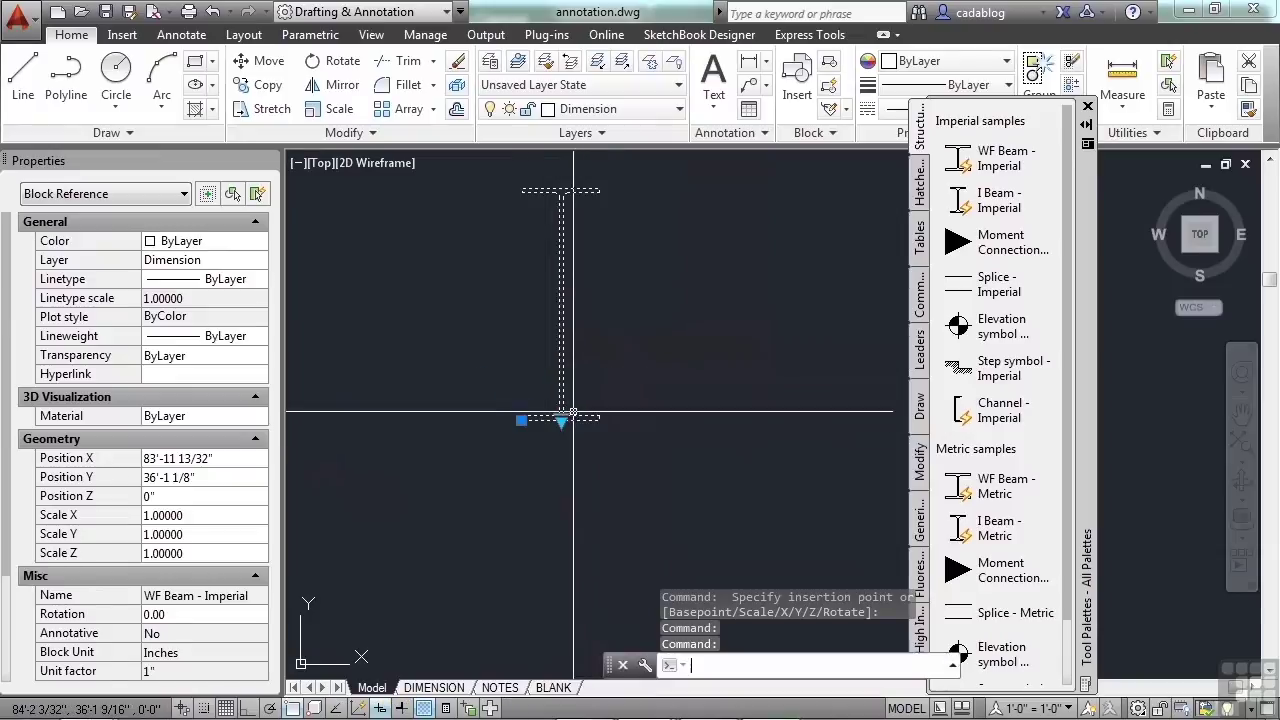
{"action": "key", "text": "Escape"}
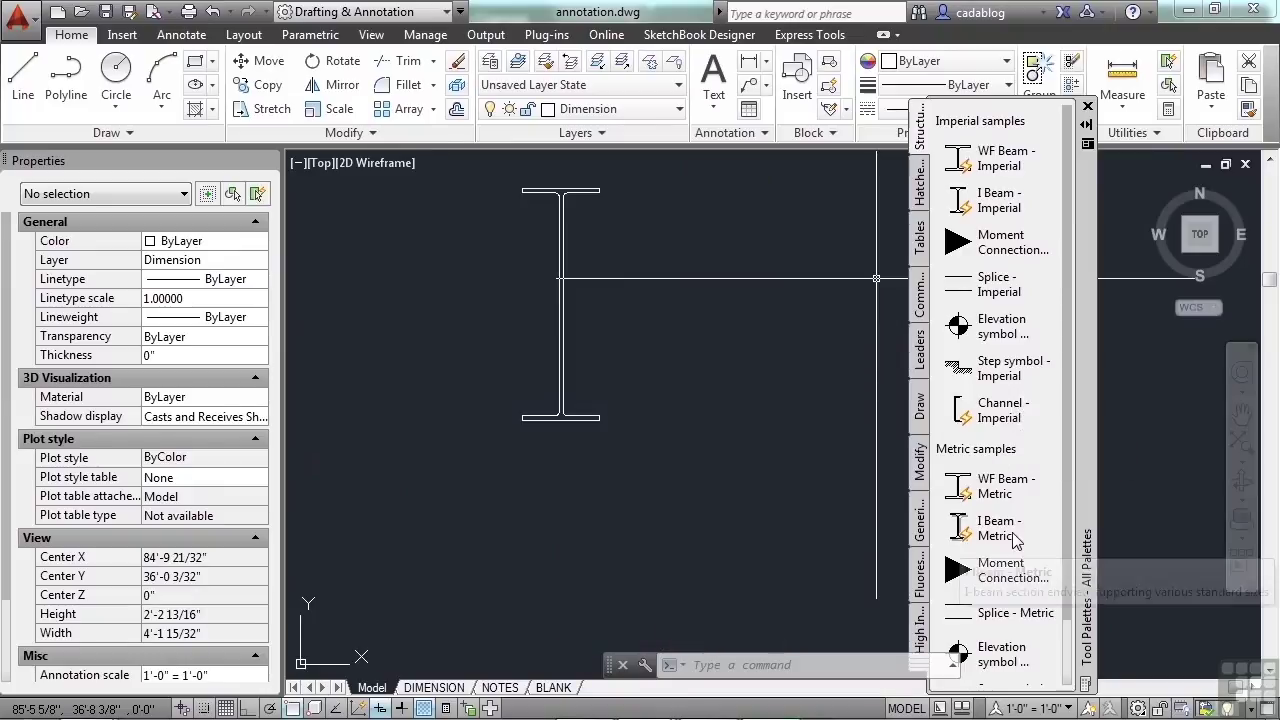
{"action": "scroll", "coordinate": [1070, 484], "scroll_direction": "down", "scroll_amount": 2}
{"action": "scroll", "coordinate": [1063, 434], "scroll_direction": "up", "scroll_amount": 2}
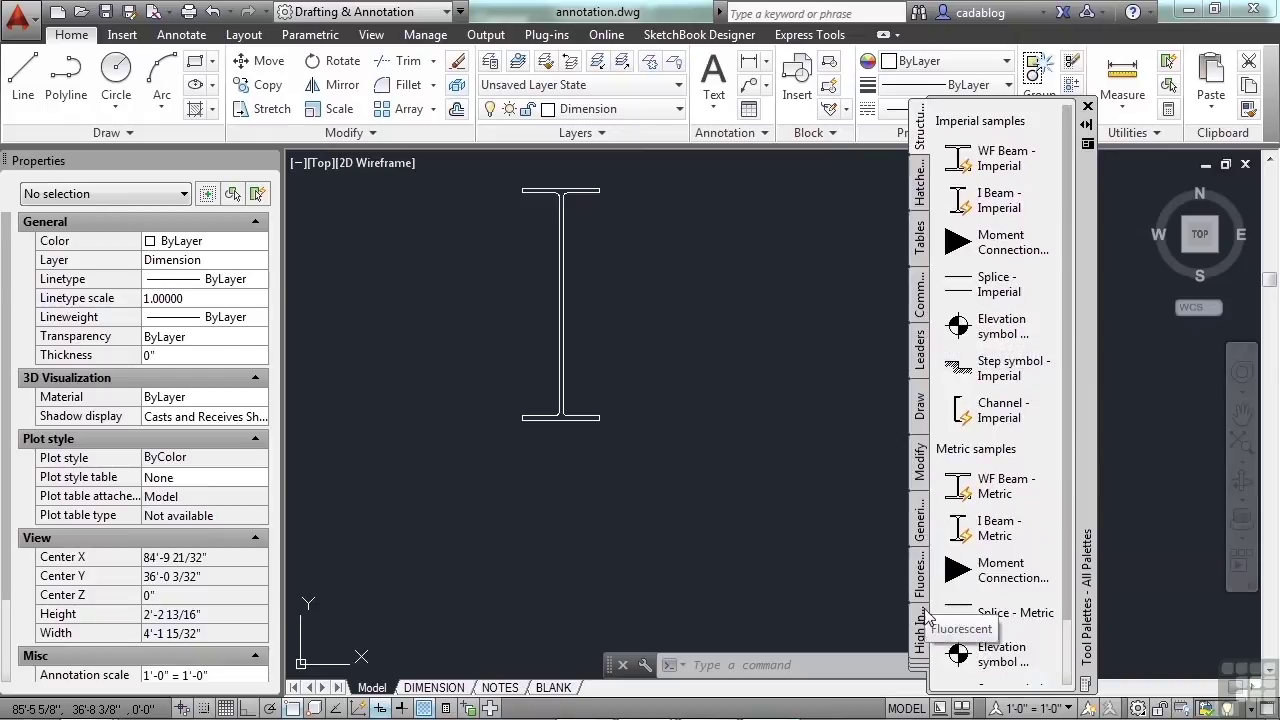
Switch the palettes to the Architectural group and start inserting Door - Imperial near the lower-left doorway
{"action": "left_click", "coordinate": [919, 666]}
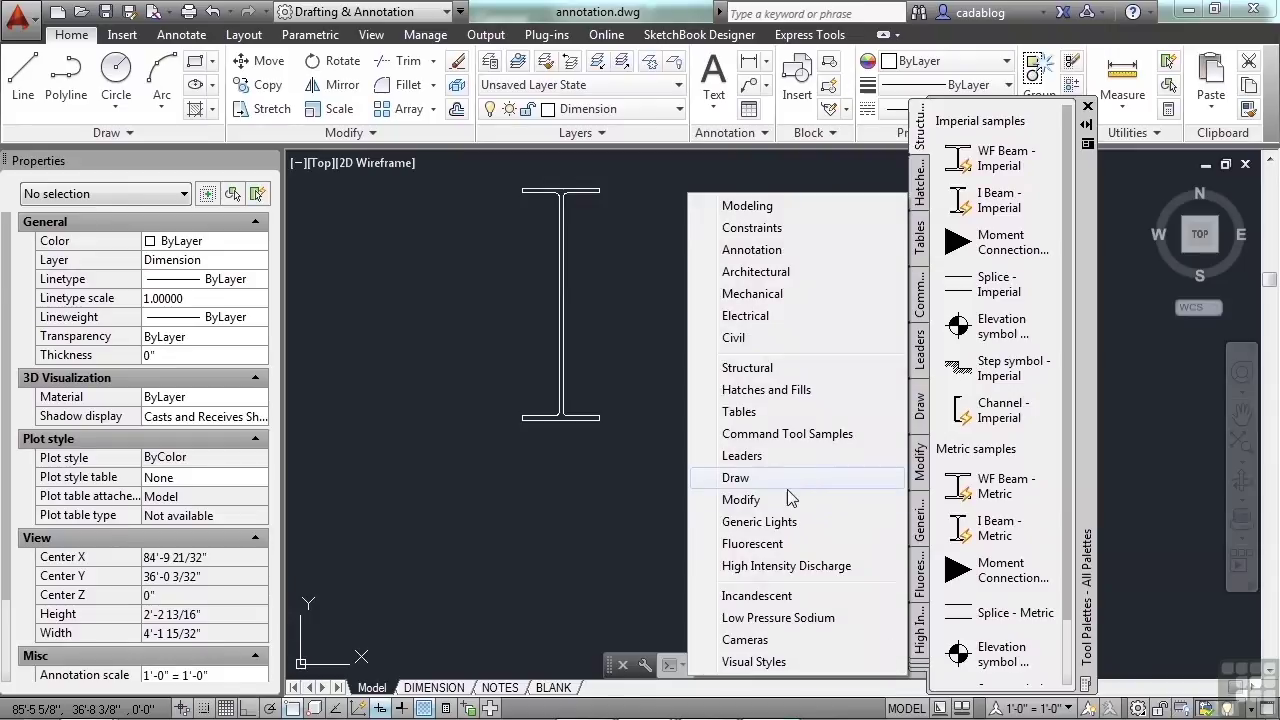
{"action": "left_click", "coordinate": [752, 271]}
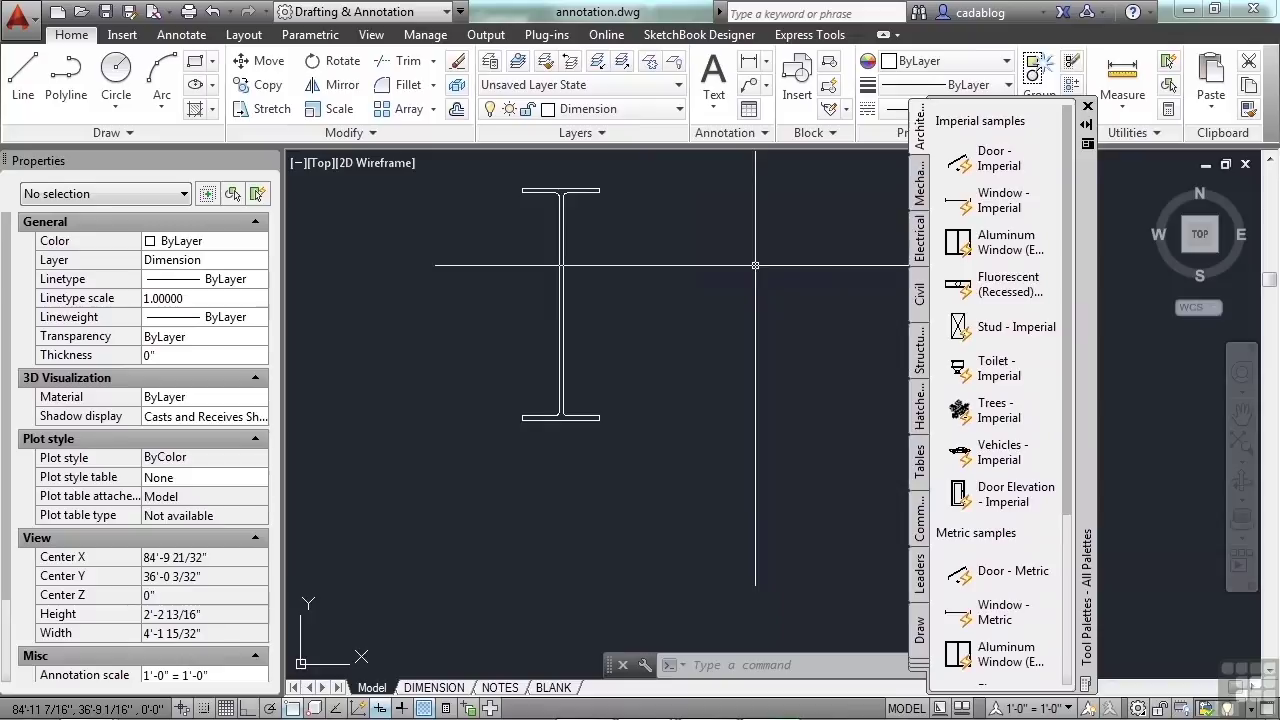
{"action": "left_click", "coordinate": [990, 170]}
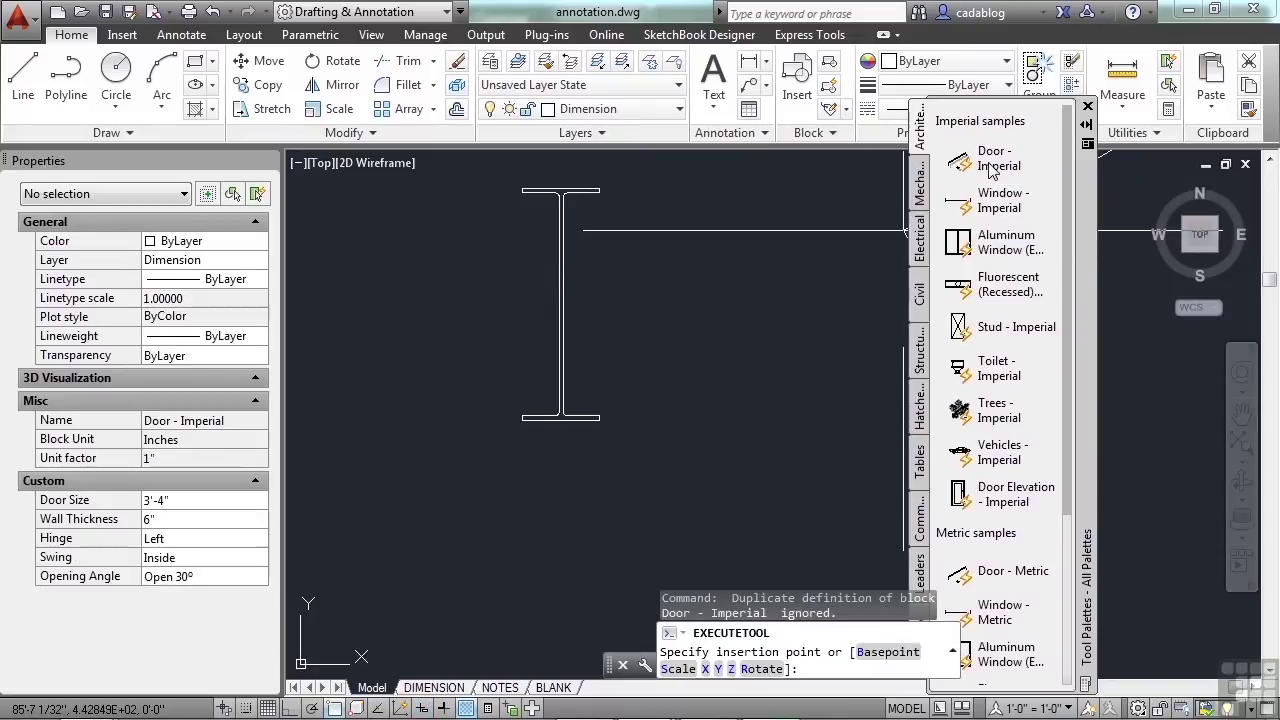
{"action": "scroll", "coordinate": [815, 315], "scroll_direction": "down", "scroll_amount": 10}
{"action": "scroll", "coordinate": [438, 466], "scroll_direction": "up", "scroll_amount": 6}
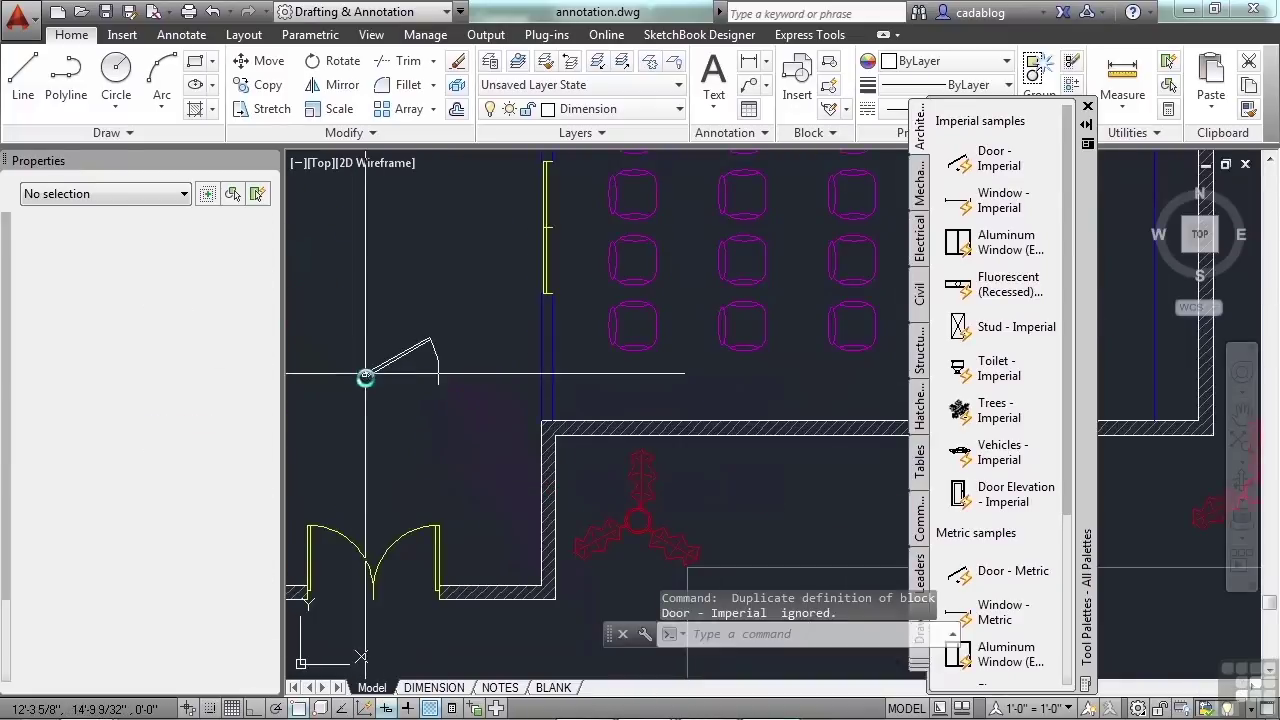
{"action": "scroll", "coordinate": [365, 375], "scroll_direction": "up", "scroll_amount": 4}
Place the Door - Imperial block at the doorway and move it into position
{"action": "left_click", "coordinate": [364, 336]}
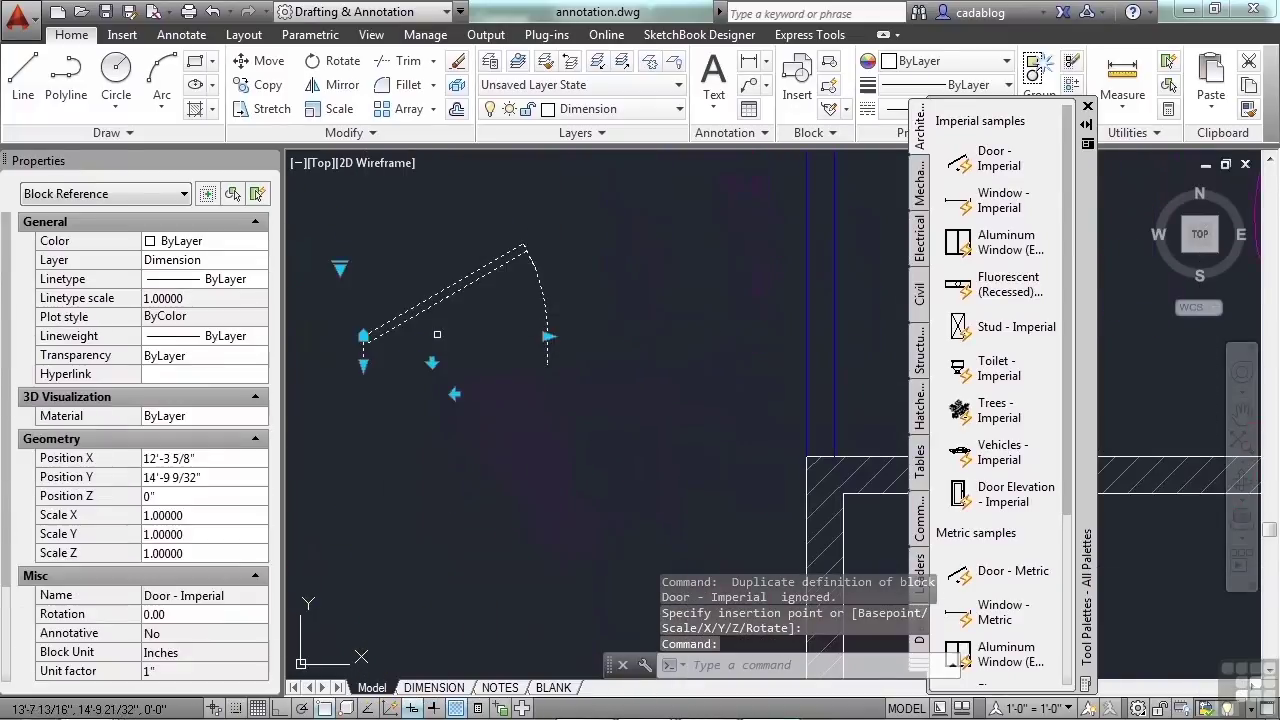
{"action": "left_click", "coordinate": [548, 336]}
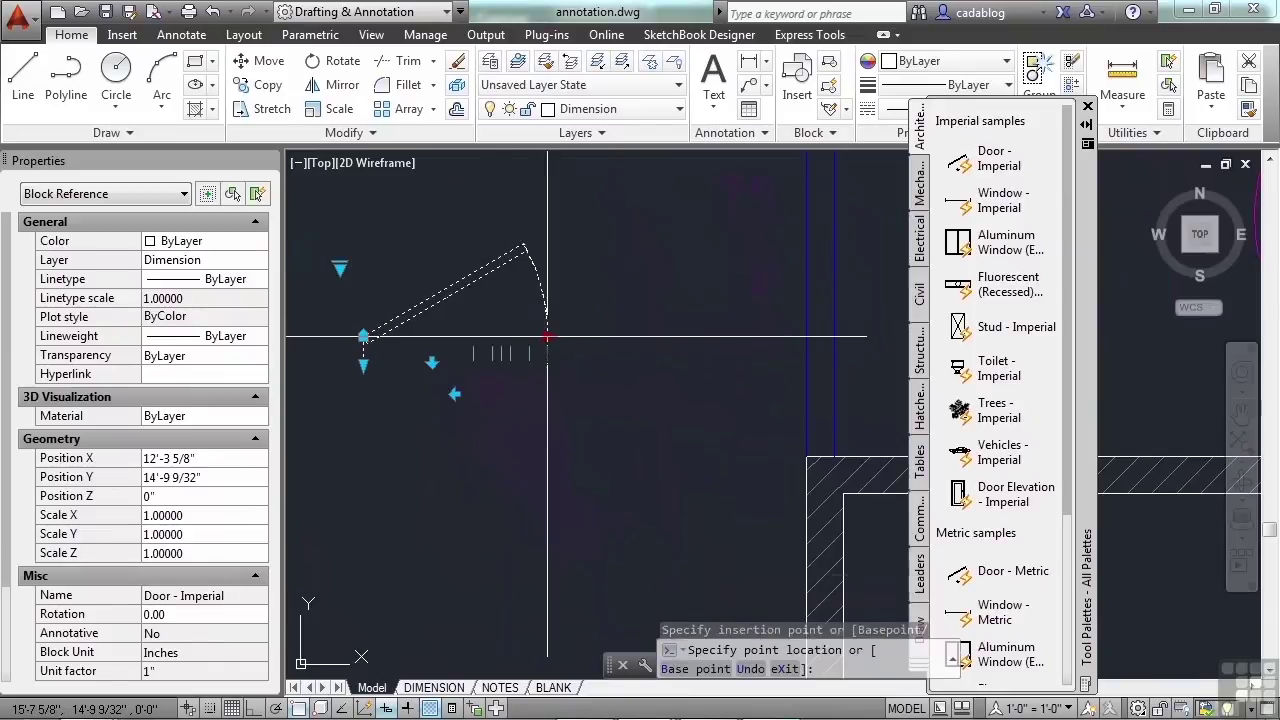
{"action": "left_click", "coordinate": [432, 394]}
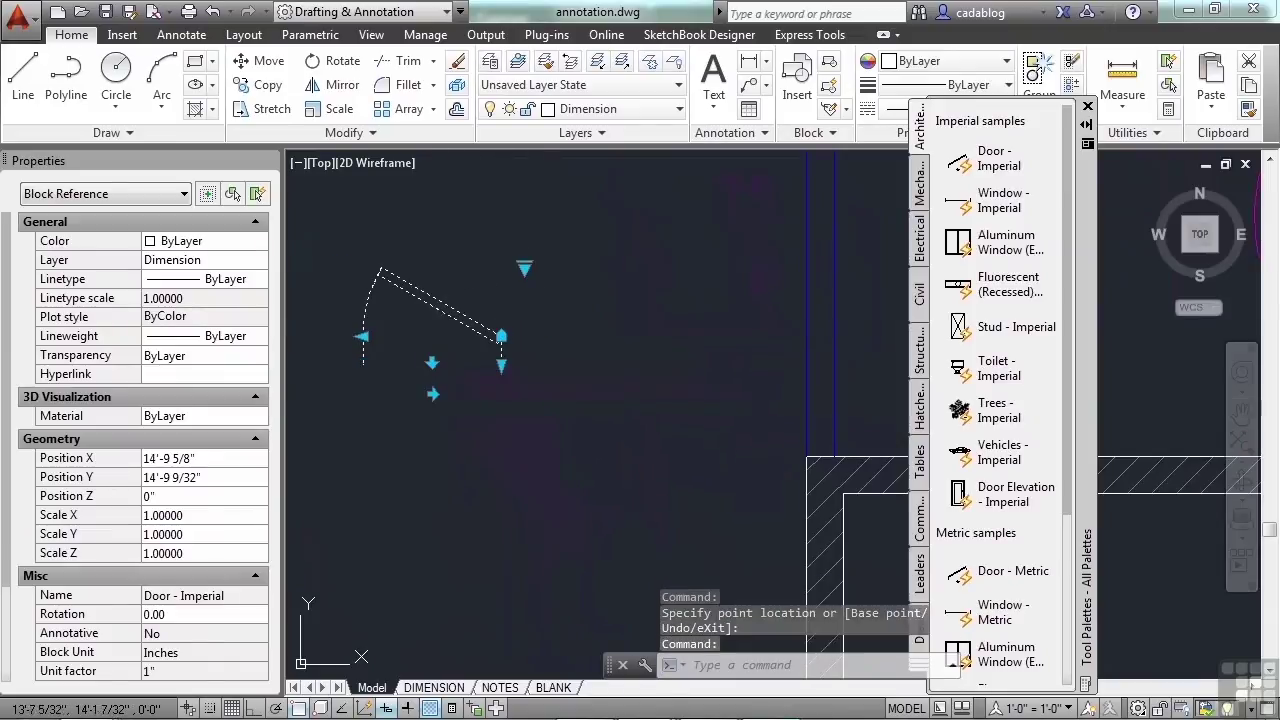
Flip the door's swing direction and set its opening to Closed
{"action": "left_click", "coordinate": [525, 268]}
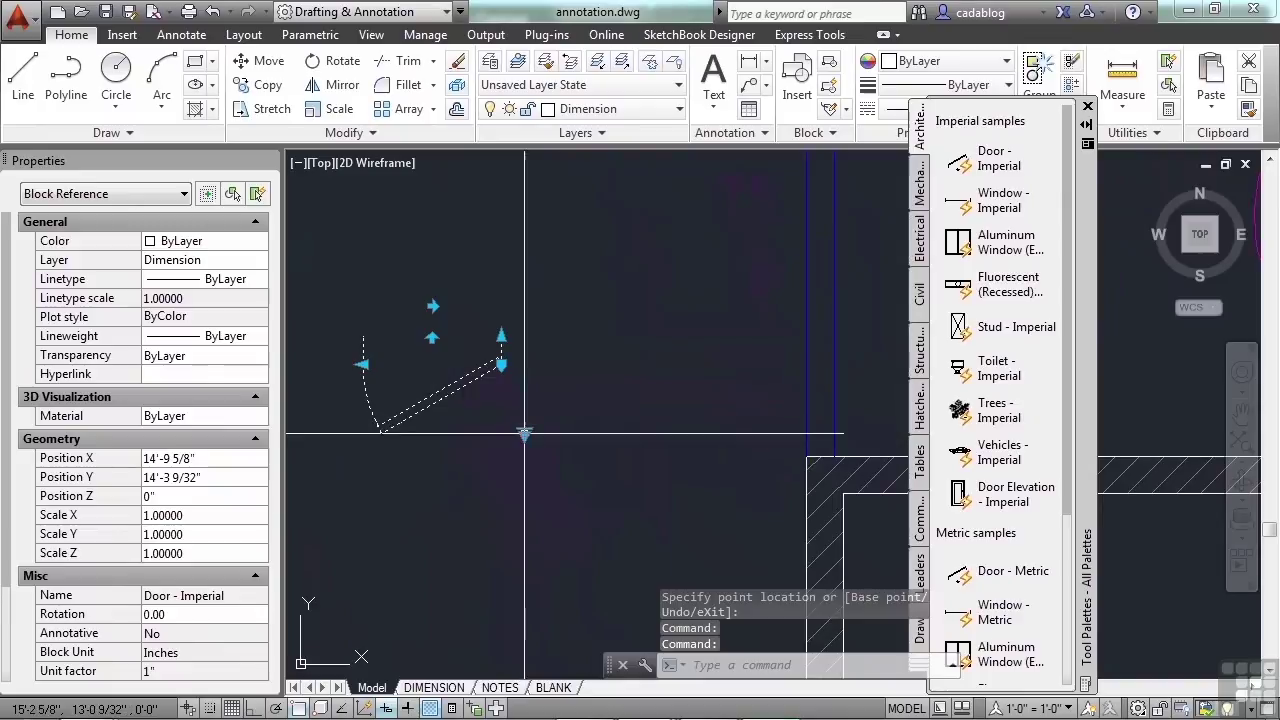
{"action": "left_click", "coordinate": [525, 434]}
{"action": "left_click", "coordinate": [525, 434]}
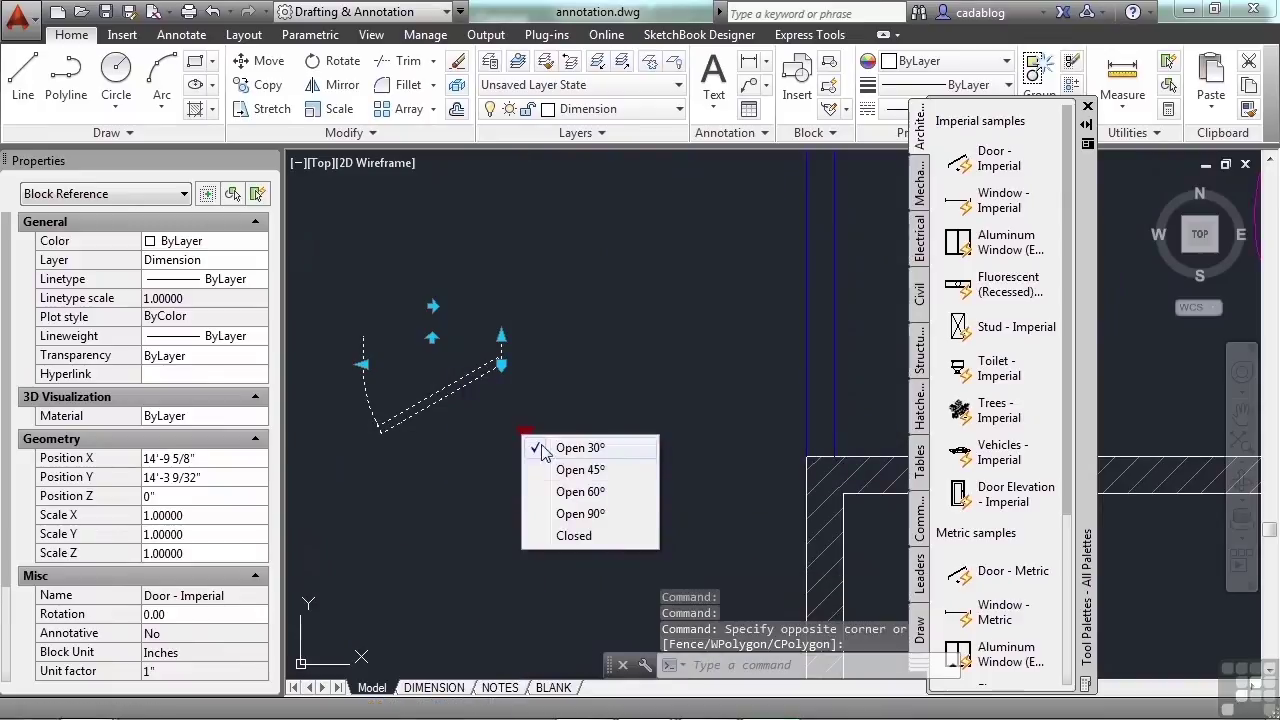
{"action": "left_click", "coordinate": [574, 536]}
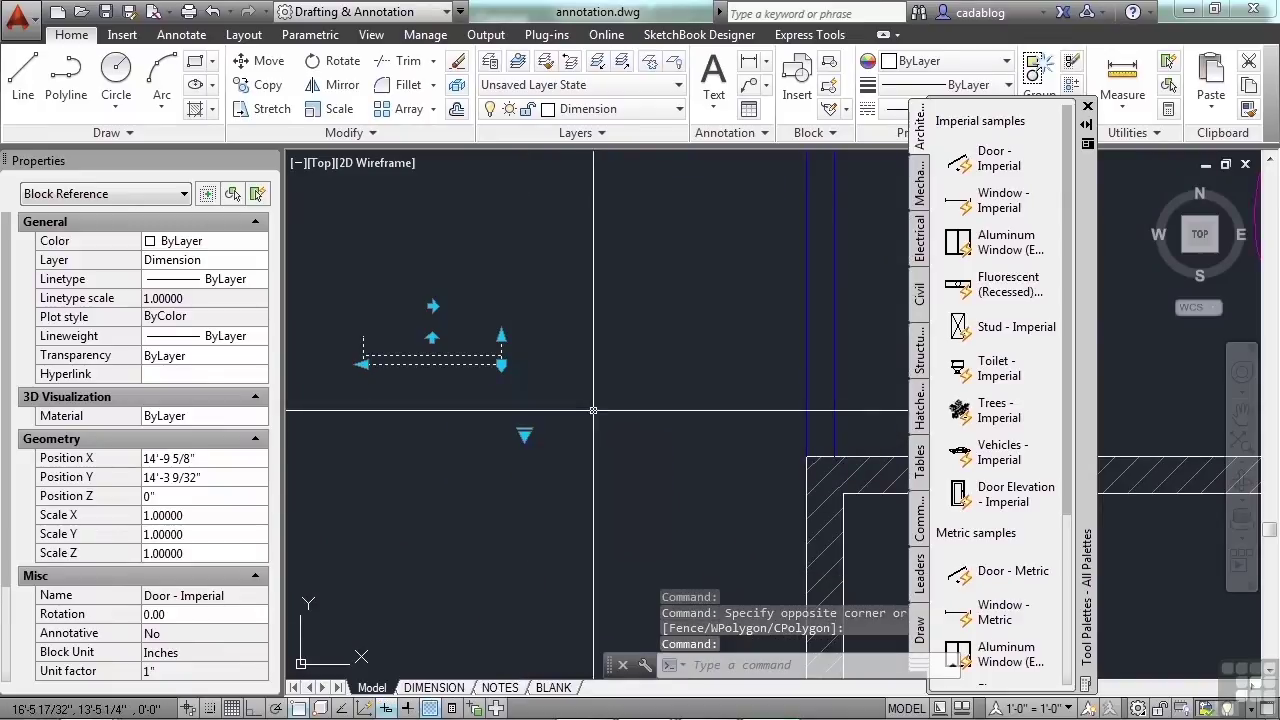
{"action": "key", "text": "Escape"}
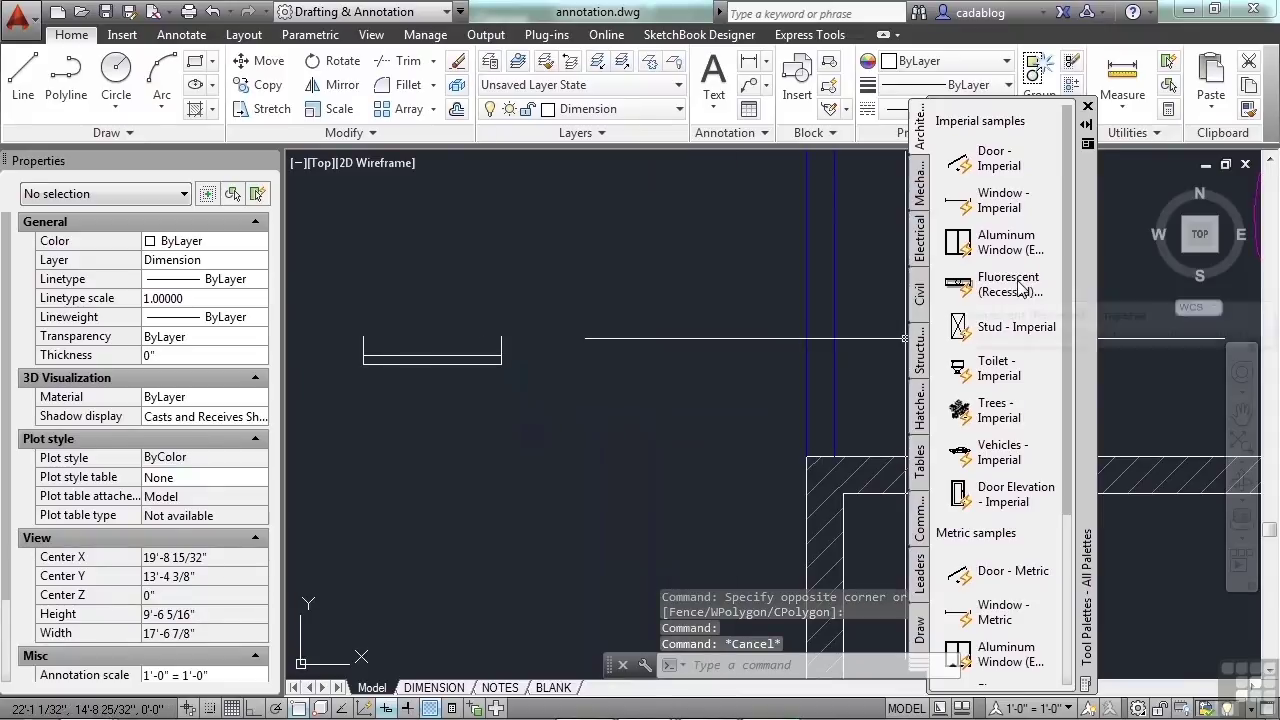
Insert the Aluminum Window - Imperial block and stretch its width grip into a two-pane window
{"action": "scroll", "coordinate": [670, 475], "scroll_direction": "down", "scroll_amount": 3}
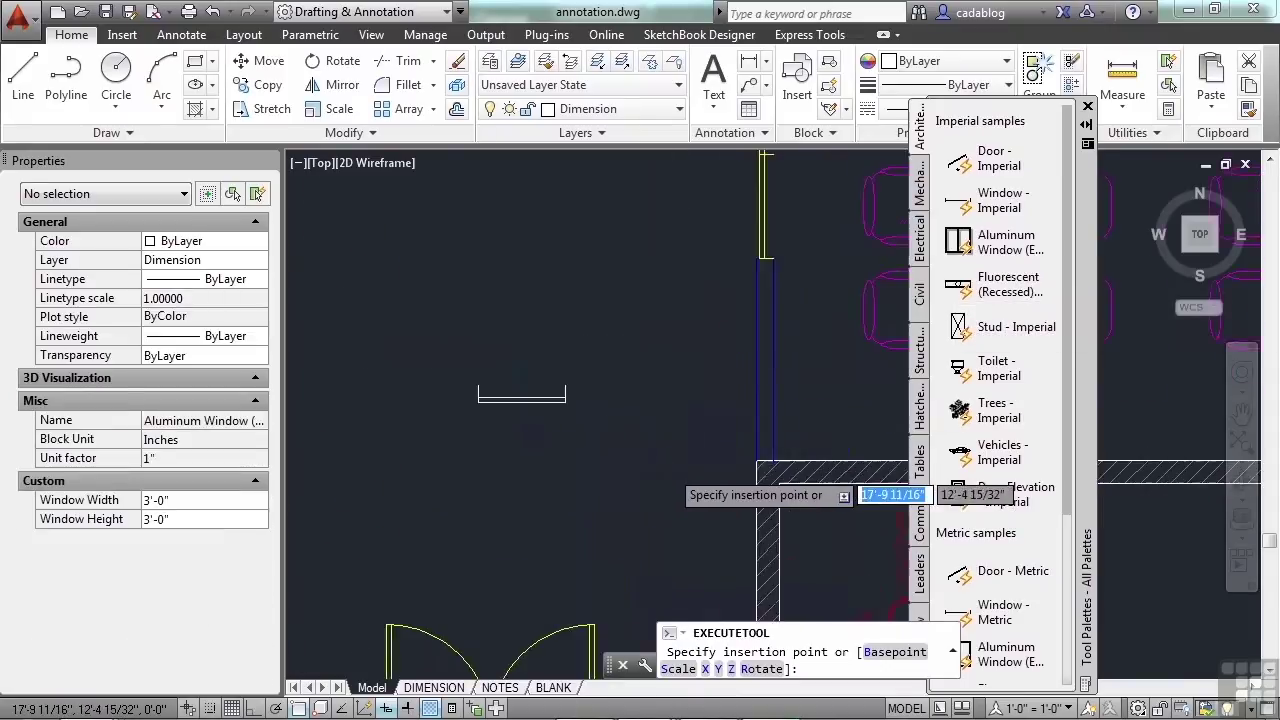
{"action": "scroll", "coordinate": [530, 360], "scroll_direction": "up", "scroll_amount": 3}
{"action": "left_click", "coordinate": [516, 355]}
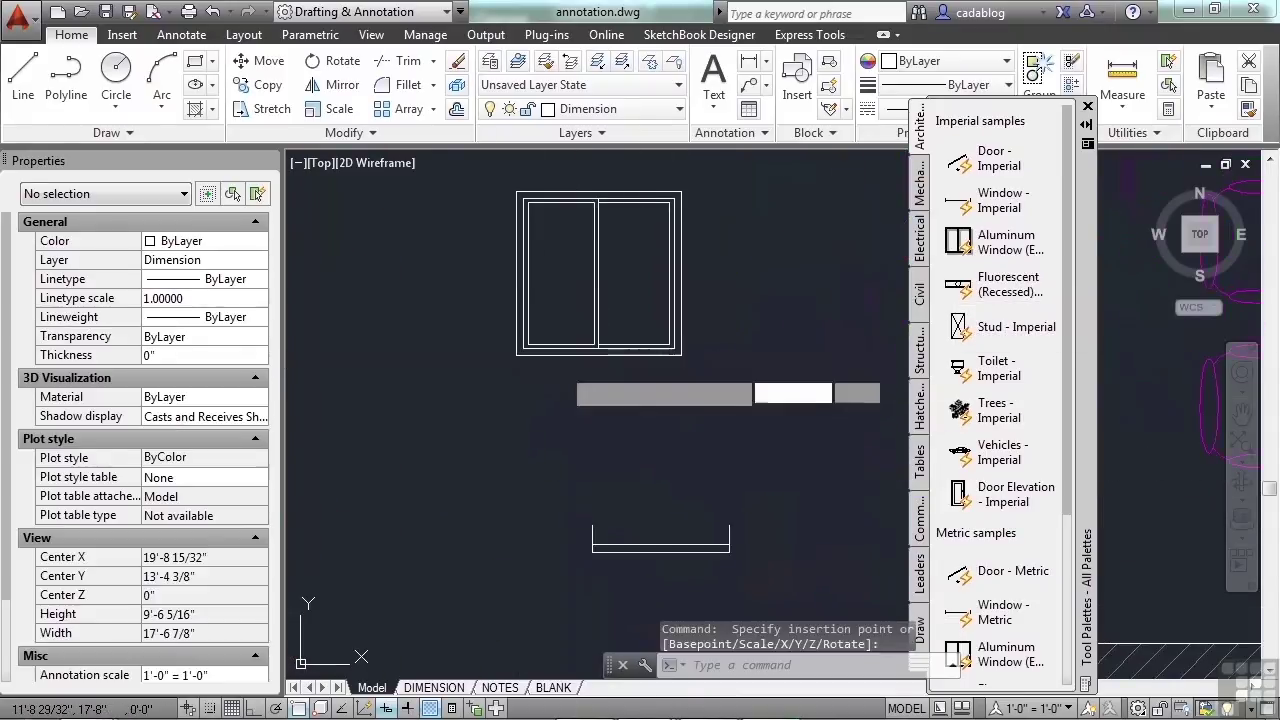
{"action": "left_click", "coordinate": [562, 330]}
{"action": "middle_click_drag", "start_coordinate": [569, 300], "coordinate": [486, 400]}
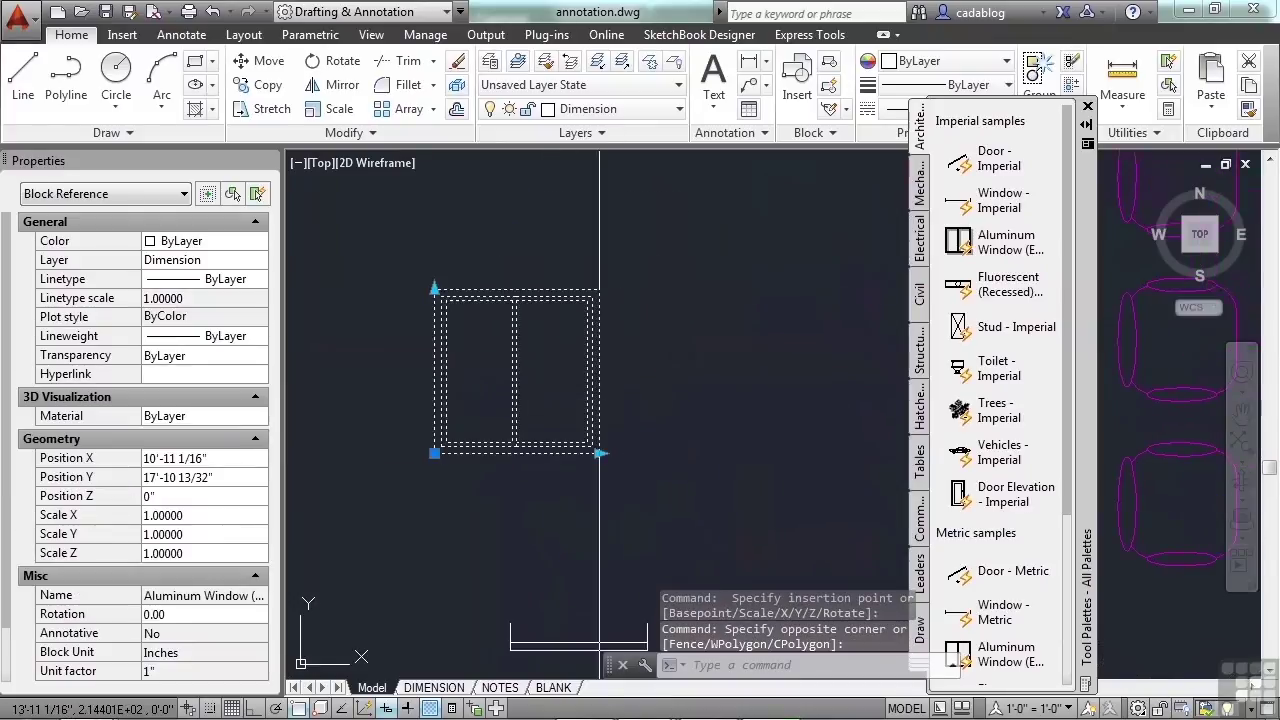
{"action": "left_click", "coordinate": [598, 453]}
{"action": "left_click", "coordinate": [708, 453]}
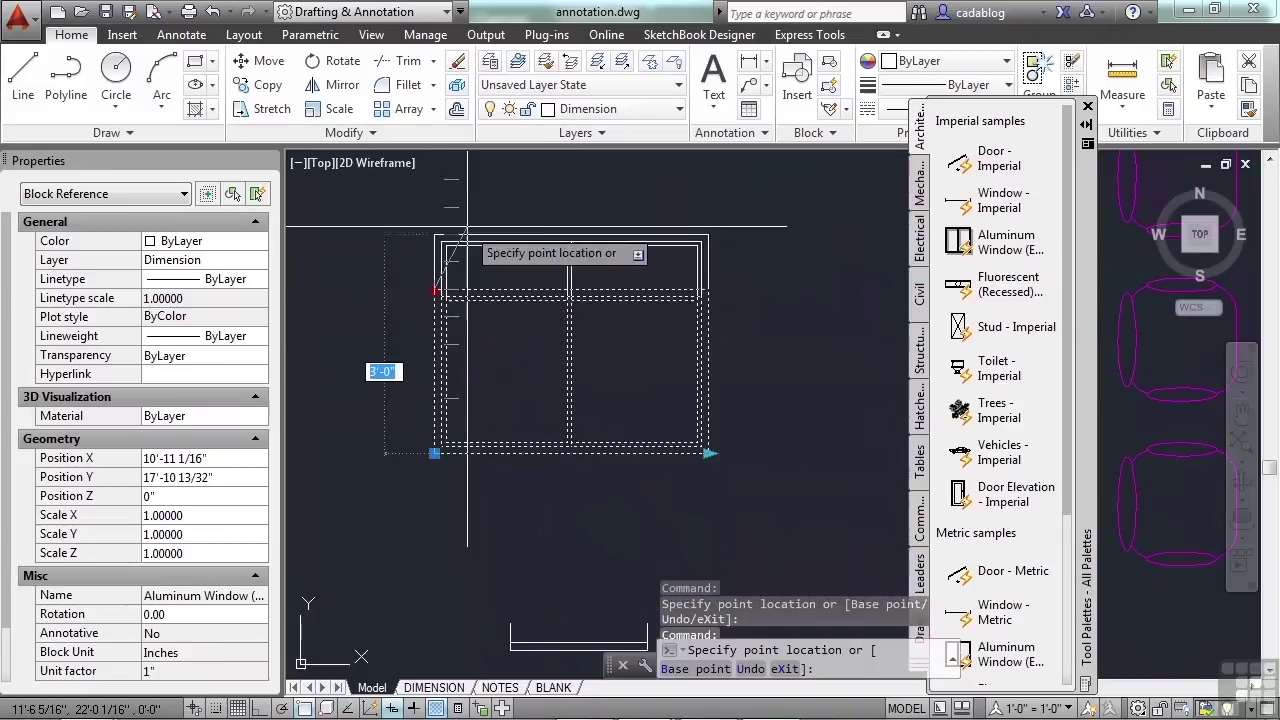
{"action": "scroll", "coordinate": [468, 318], "scroll_direction": "down", "scroll_amount": 3}
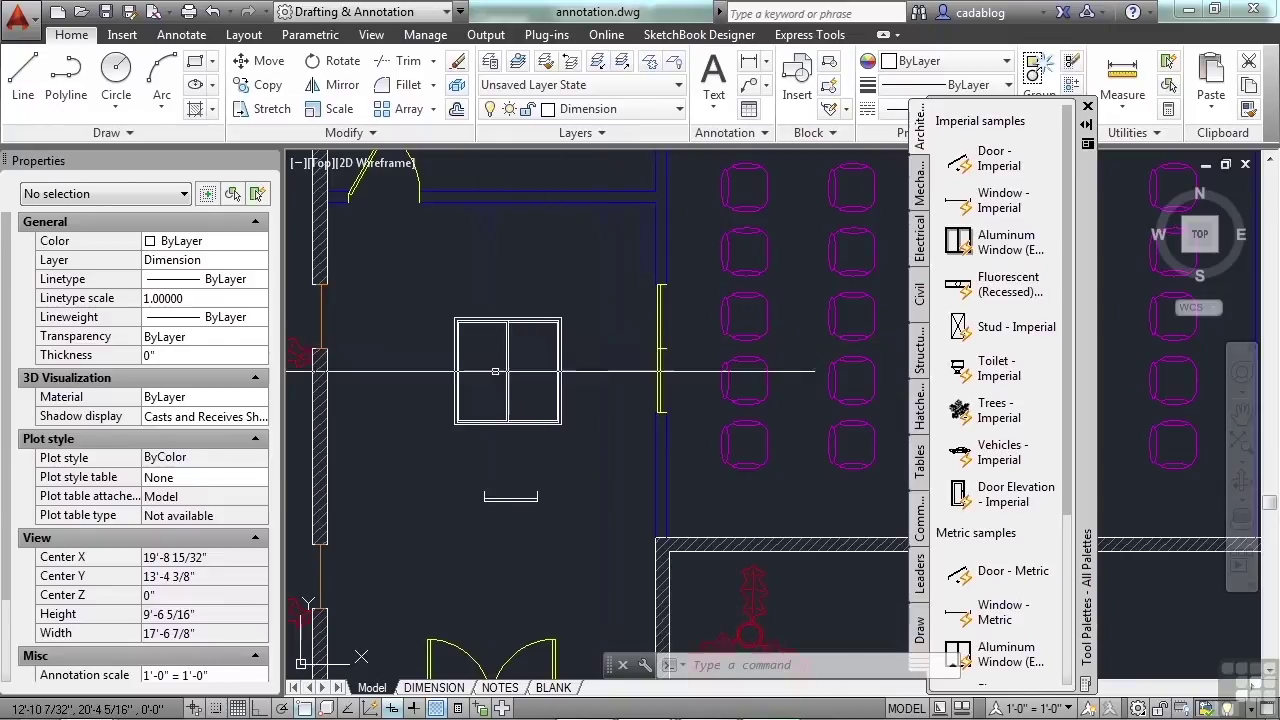
Insert the Toilet - Imperial block beside the window and select it
{"action": "left_click", "coordinate": [967, 372]}
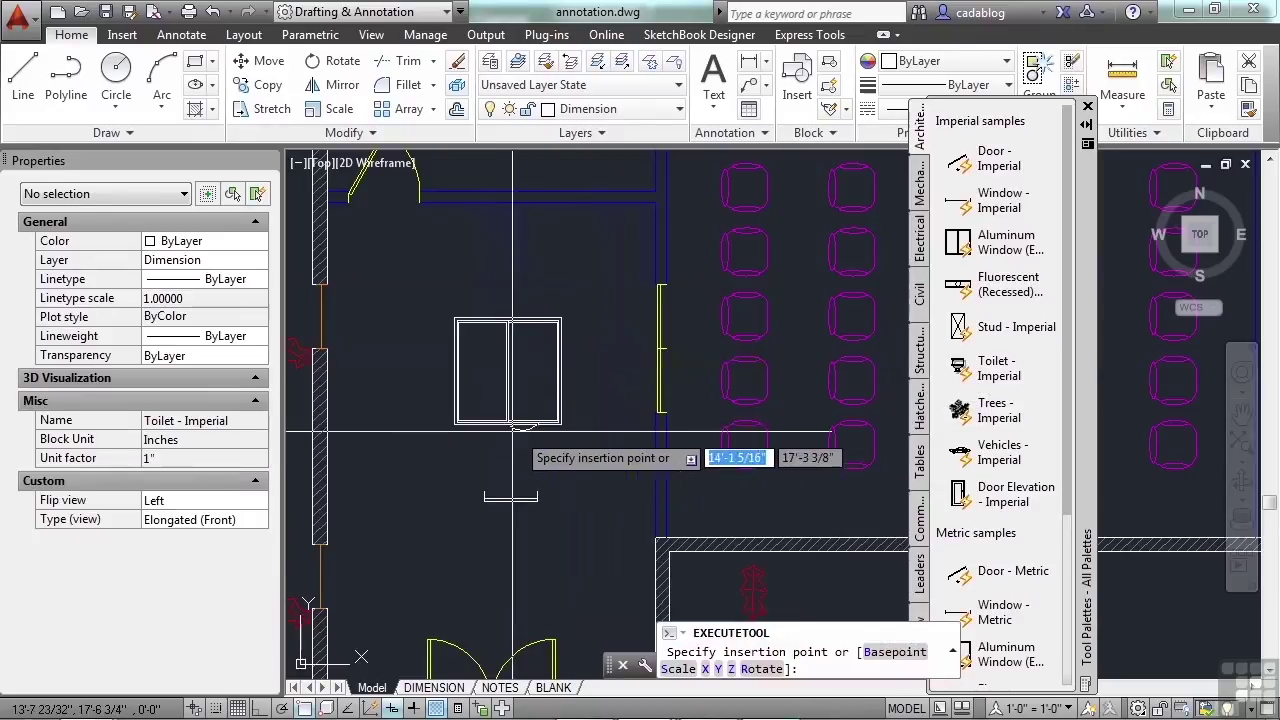
{"action": "middle_click_drag", "start_coordinate": [560, 460], "coordinate": [674, 446]}
{"action": "left_click", "coordinate": [530, 400]}
{"action": "scroll", "coordinate": [560, 420], "scroll_direction": "up", "scroll_amount": 4}
{"action": "left_click", "coordinate": [515, 385]}
{"action": "left_click", "coordinate": [690, 366]}
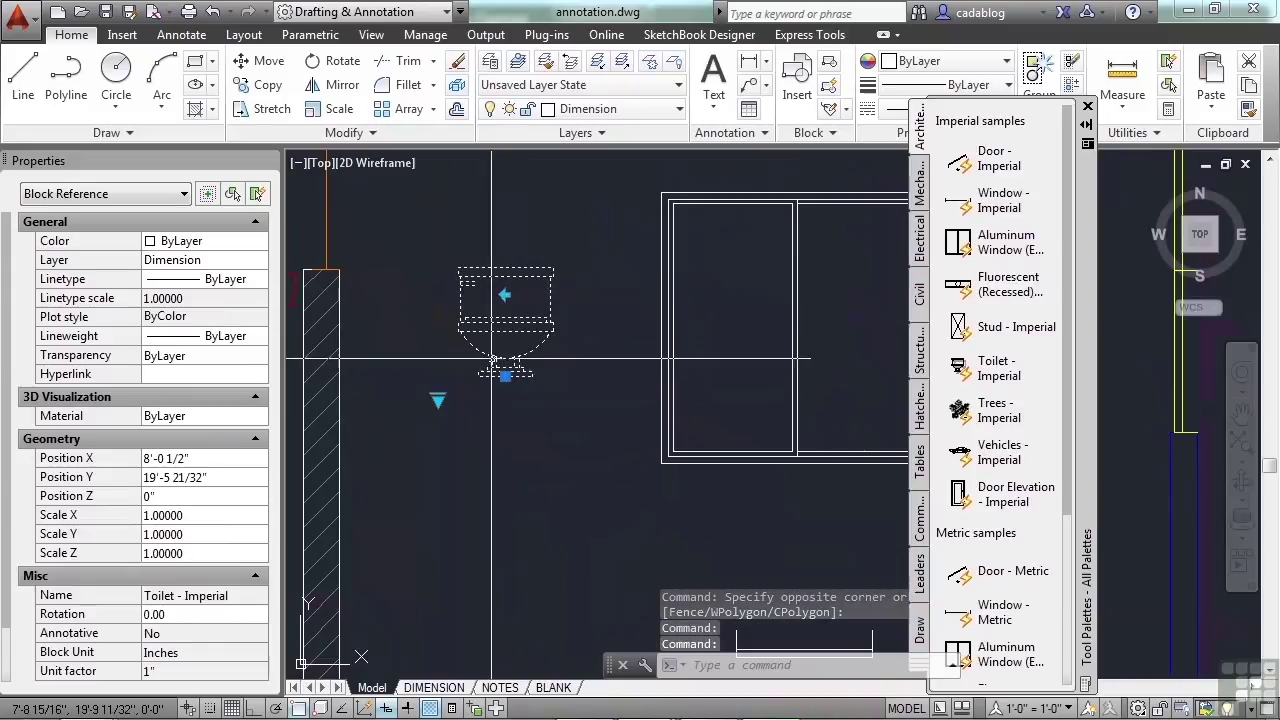
Try the toilet's Elongated (Plan), Elongated (Side) and Round (Front) views
{"action": "left_click", "coordinate": [438, 399]}
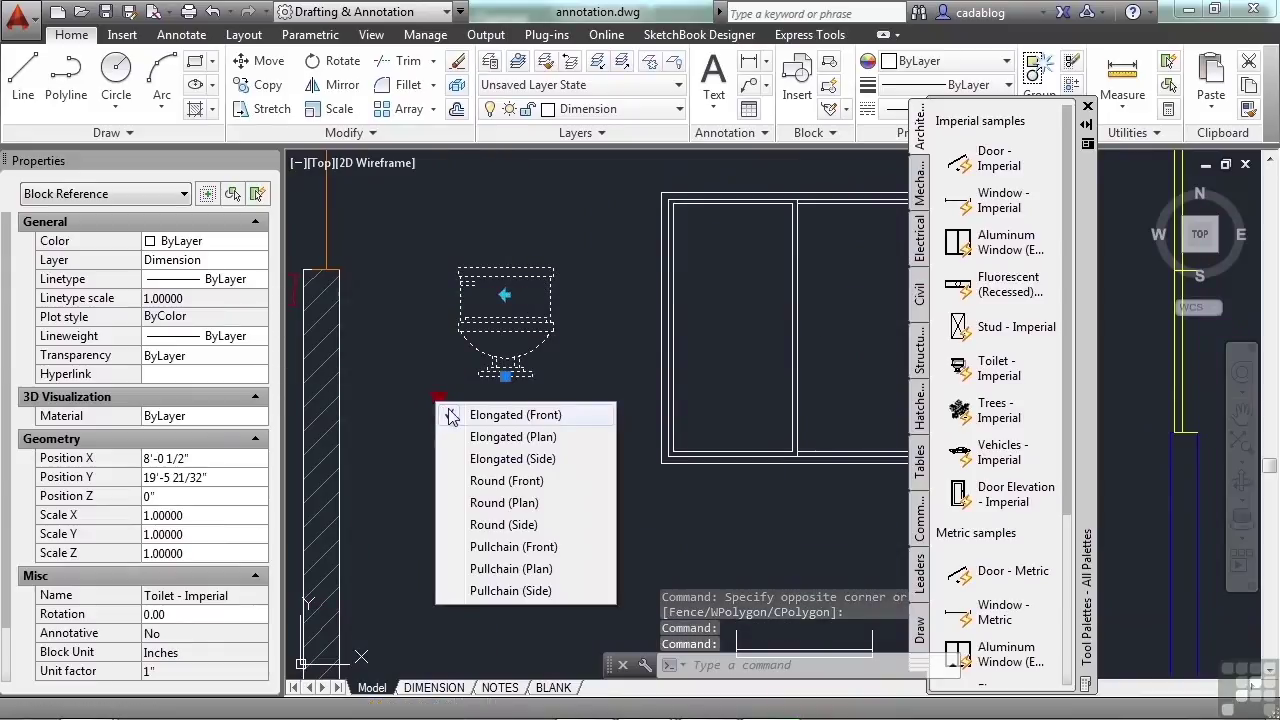
{"action": "left_click", "coordinate": [557, 438]}
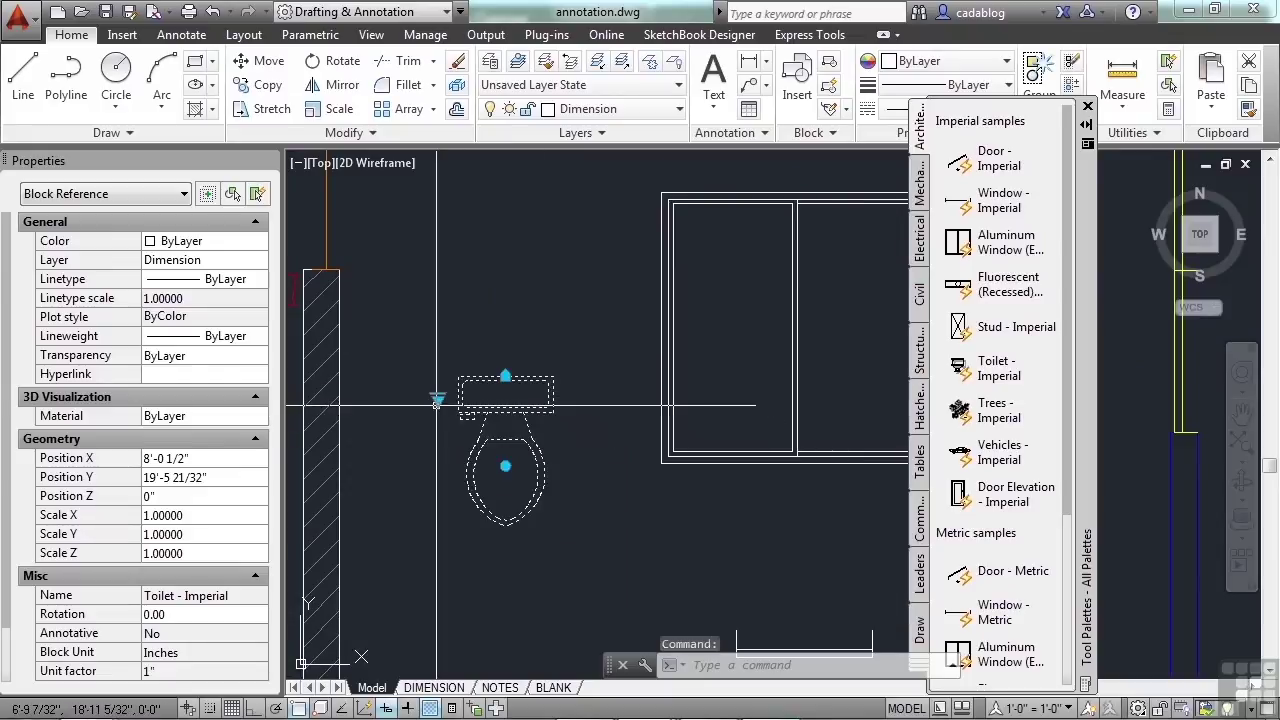
{"action": "left_click", "coordinate": [438, 400]}
{"action": "left_click", "coordinate": [490, 457]}
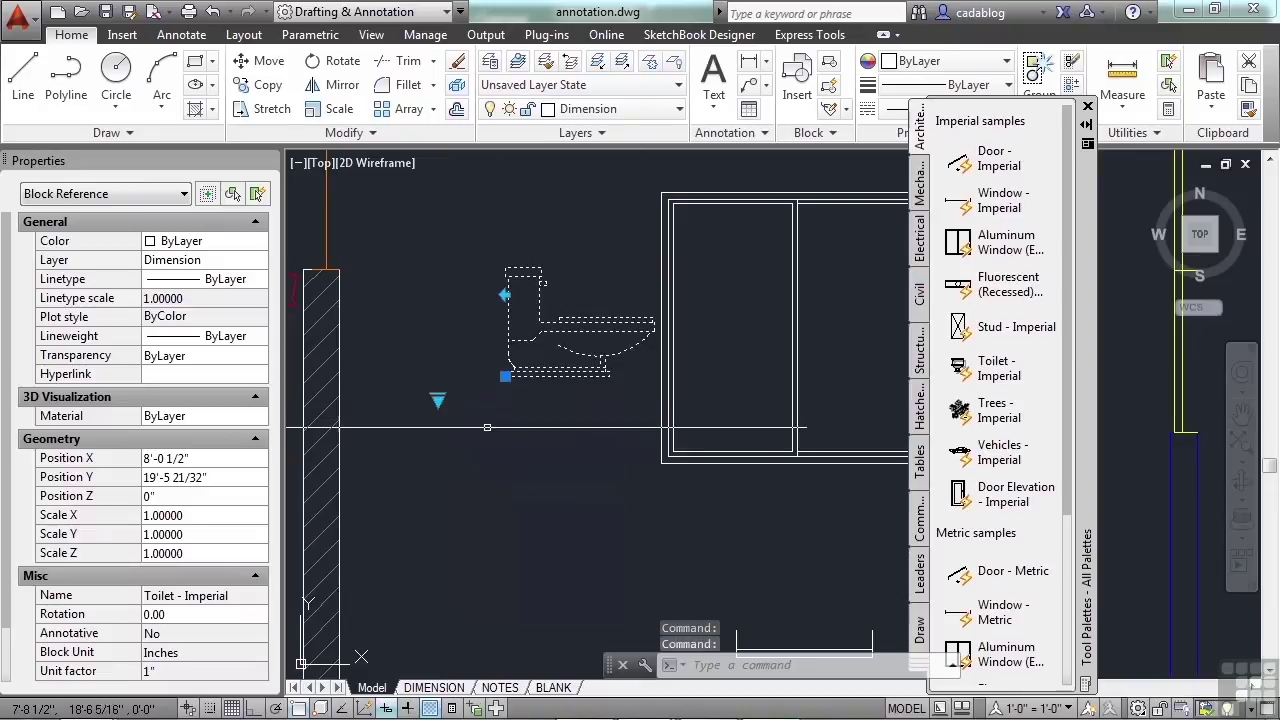
{"action": "left_click", "coordinate": [438, 400]}
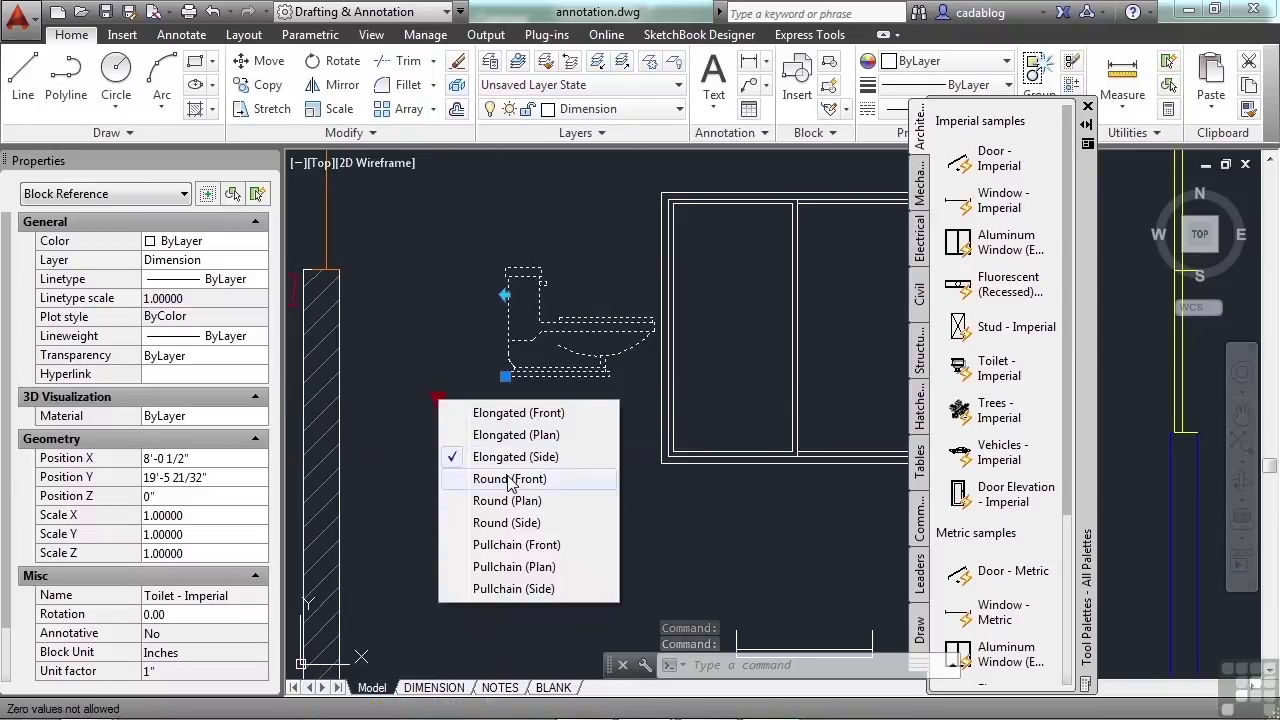
{"action": "left_click", "coordinate": [509, 479]}
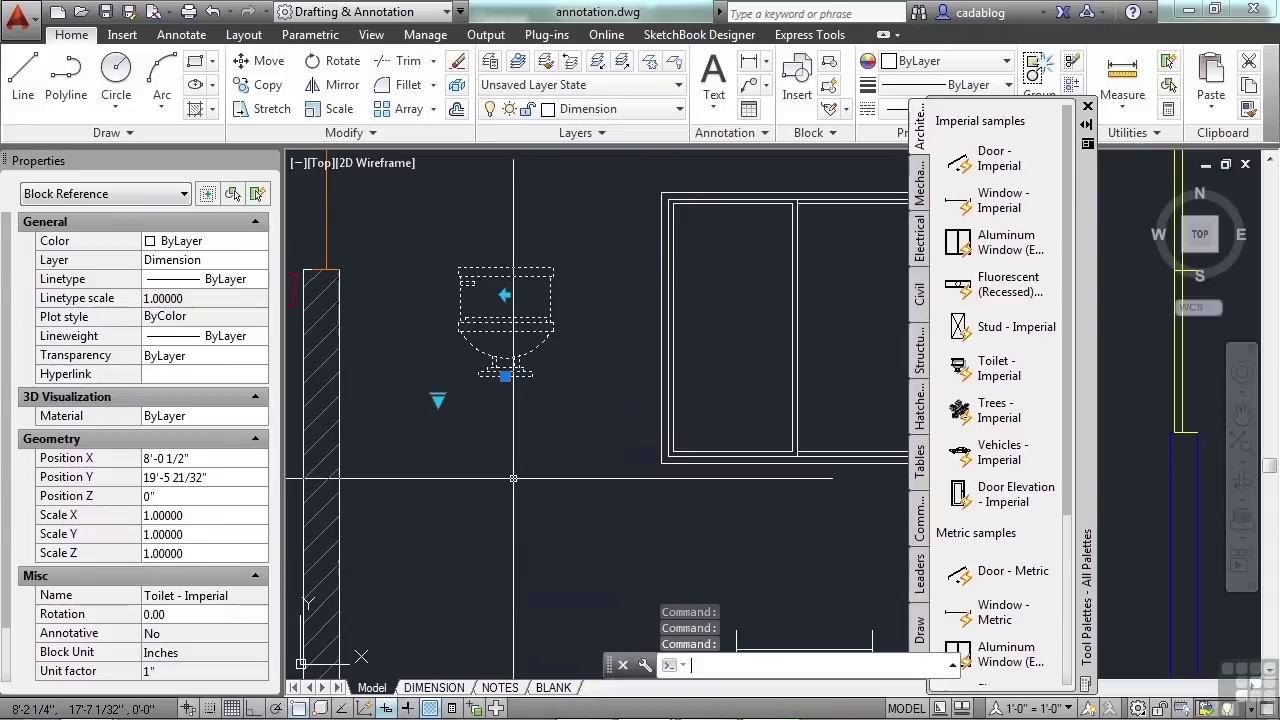
{"action": "key", "text": "Escape"}
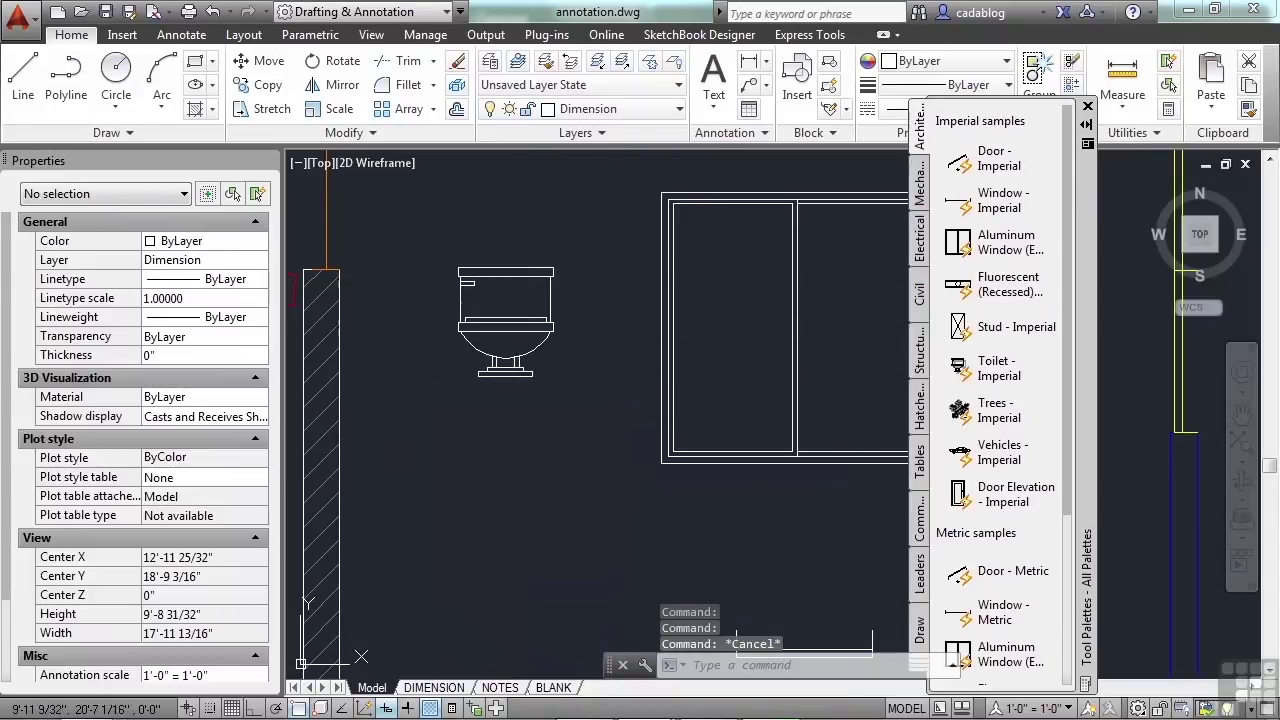
Reselect the toilet and switch it to the Pullchain (Side) view
{"action": "middle_click_drag", "start_coordinate": [606, 237], "coordinate": [595, 289]}
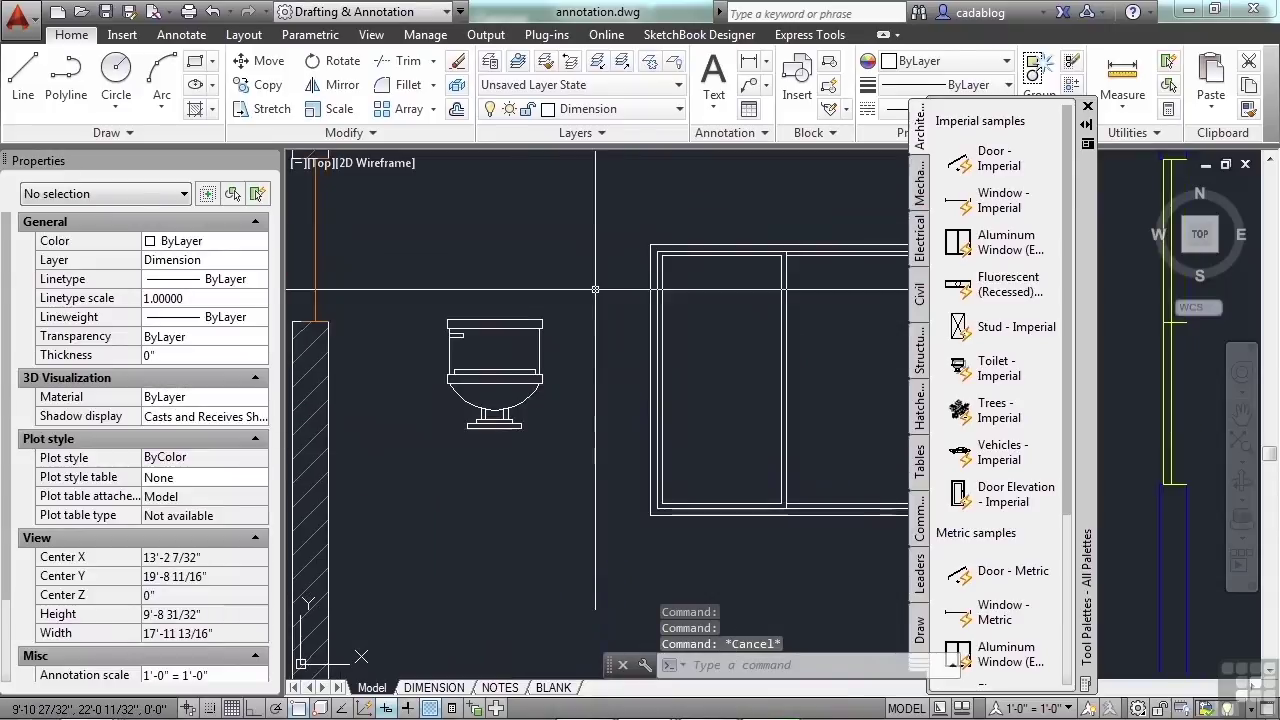
{"action": "left_click_drag", "start_coordinate": [595, 289], "coordinate": [470, 380]}
{"action": "left_click", "coordinate": [493, 347]}
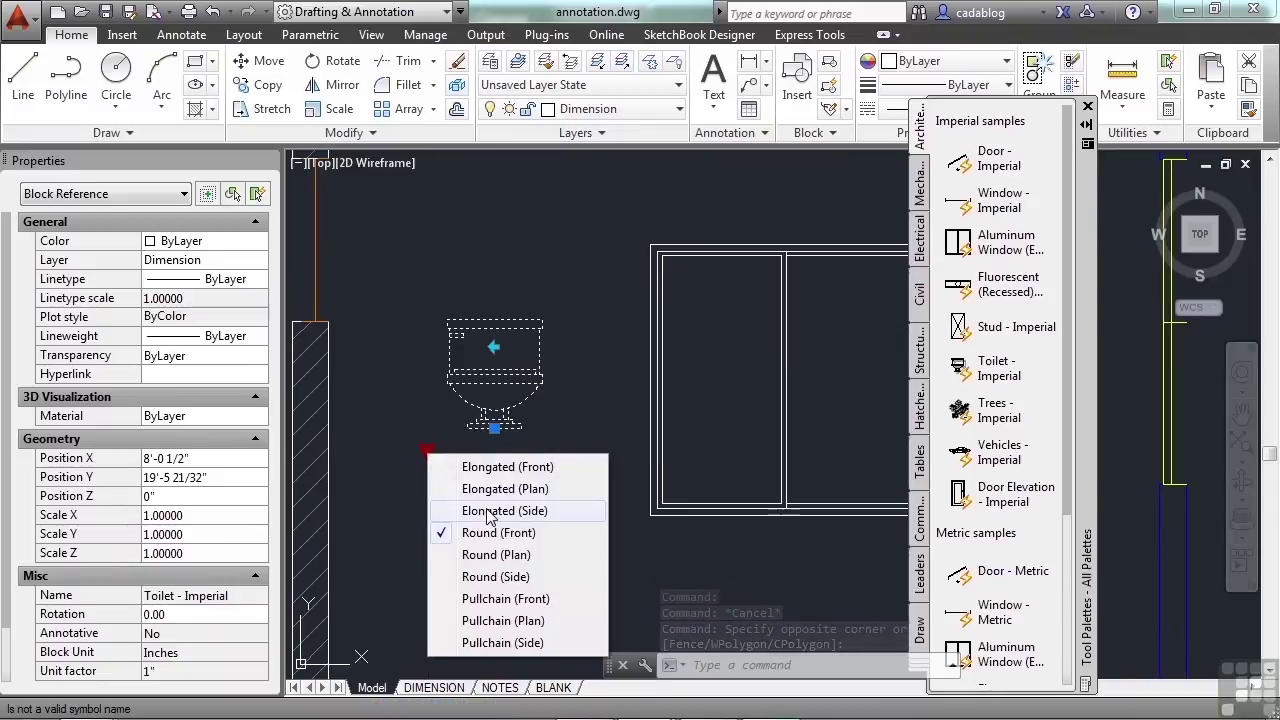
{"action": "left_click", "coordinate": [532, 644]}
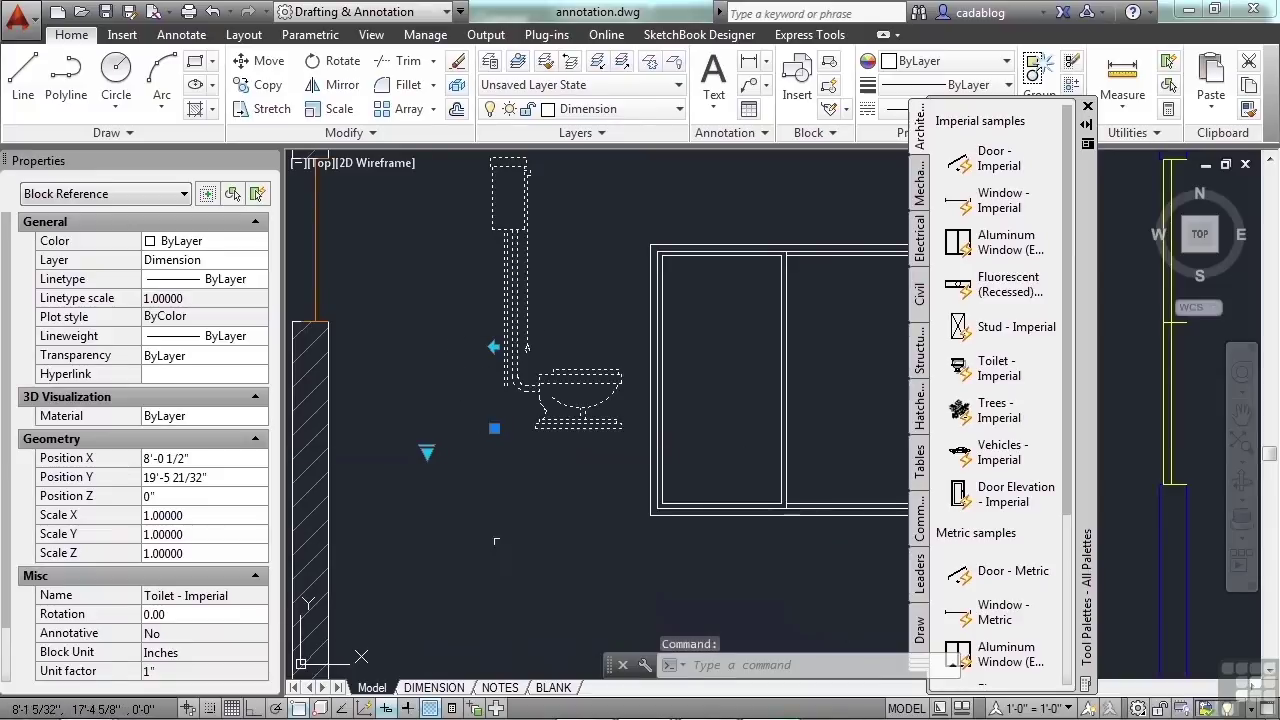
{"action": "key", "text": "Escape"}
Reframe the toilet and window, and scroll the tool palette to the Metric samples
{"action": "middle_click_drag", "start_coordinate": [501, 532], "coordinate": [421, 563]}
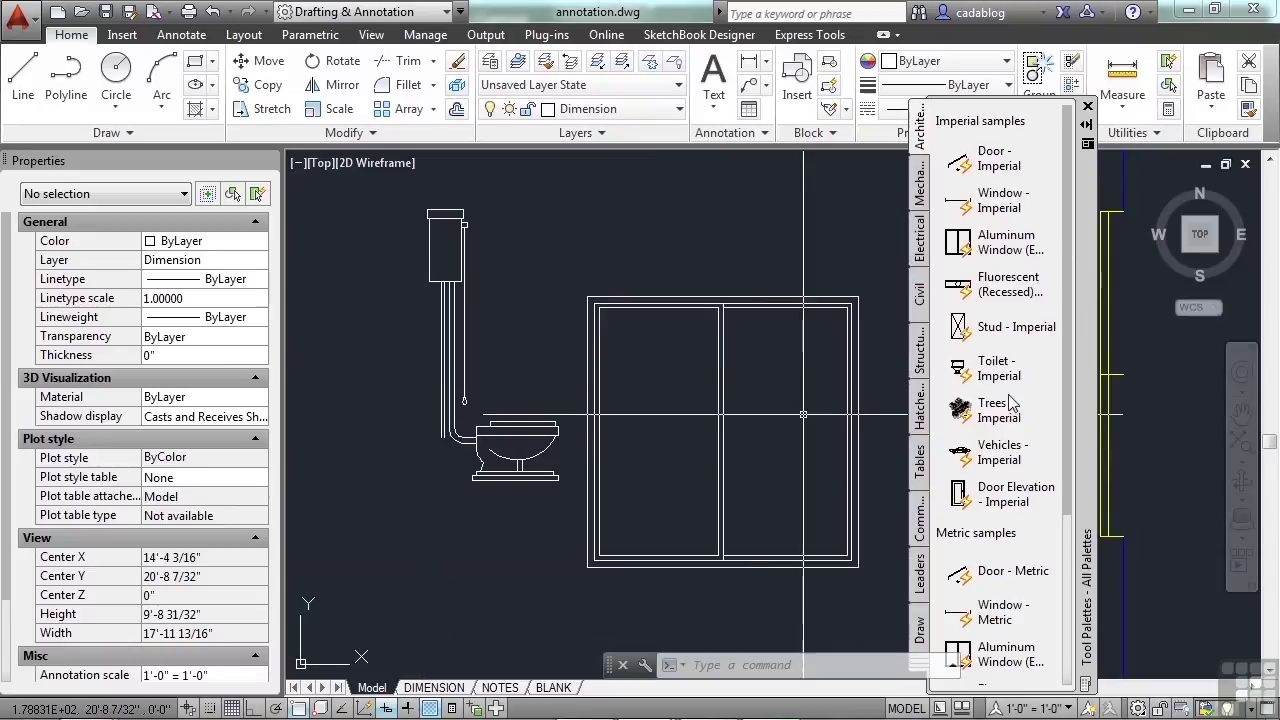
{"action": "left_click_drag", "start_coordinate": [1070, 386], "coordinate": [1070, 588]}
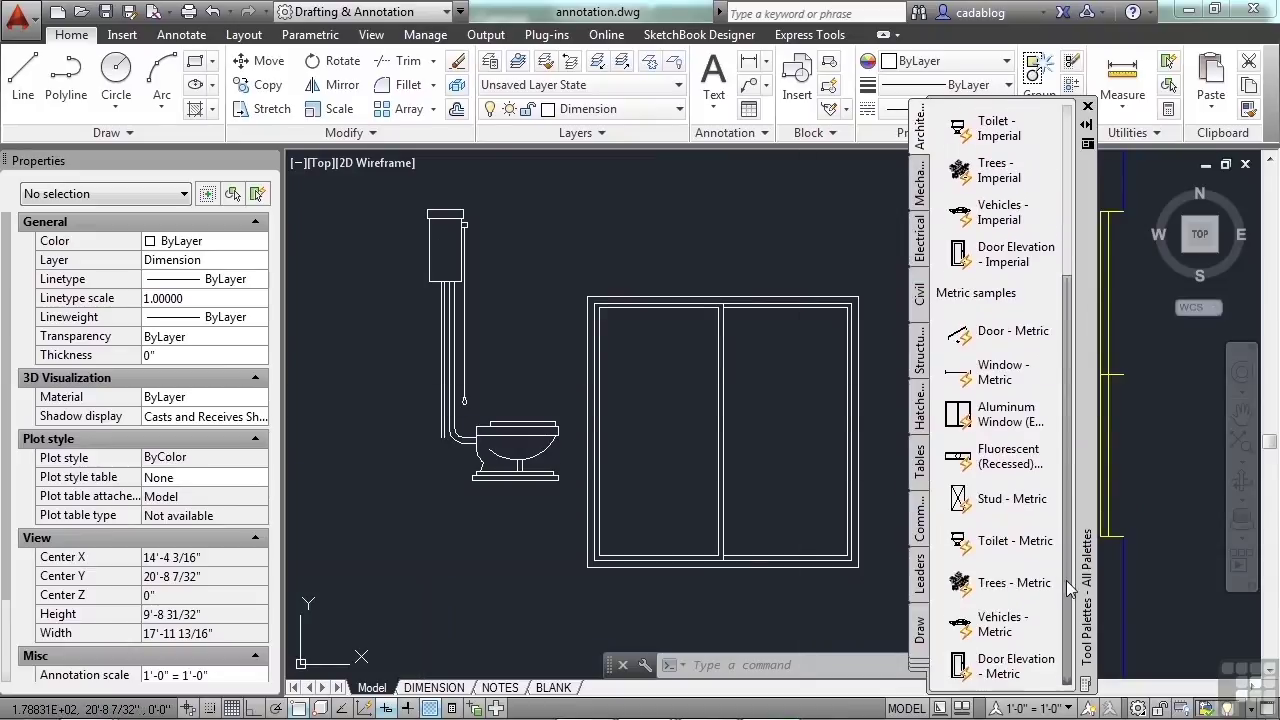